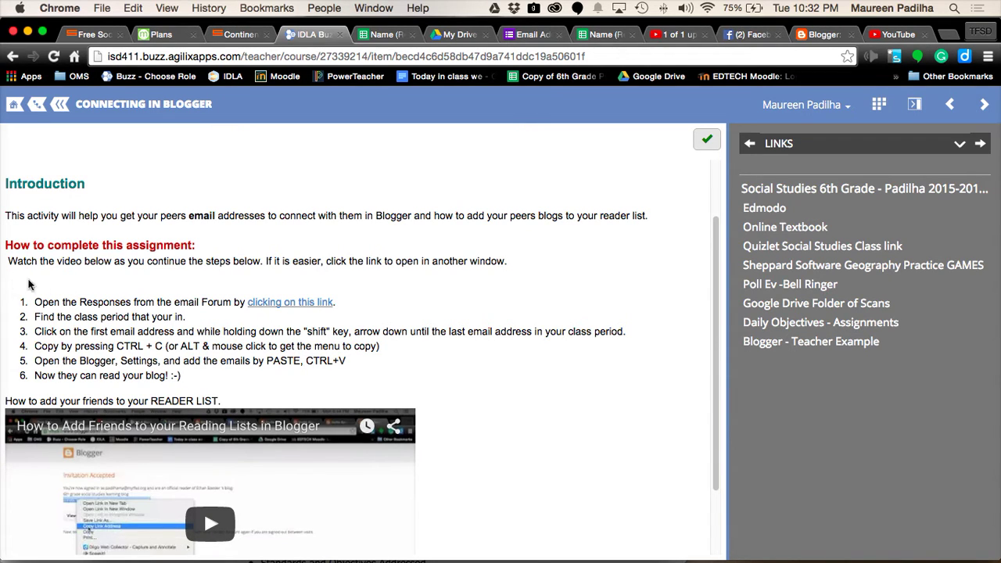
# Open the email responses spreadsheet linked in the assignment's first instruction and select the first 1st Period address in B2
pyautogui.scroll(-2, 97, 283)
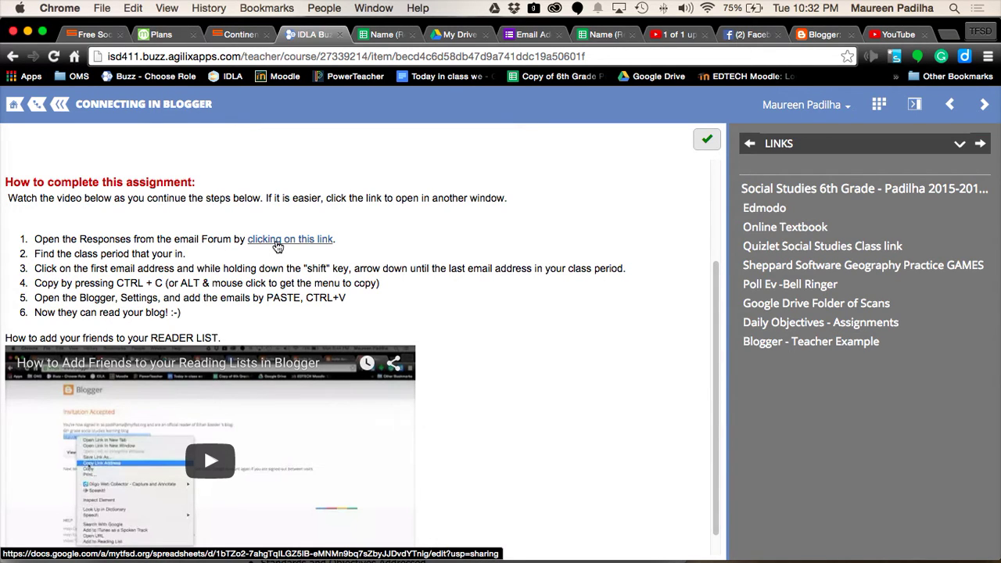
pyautogui.click(277, 246)
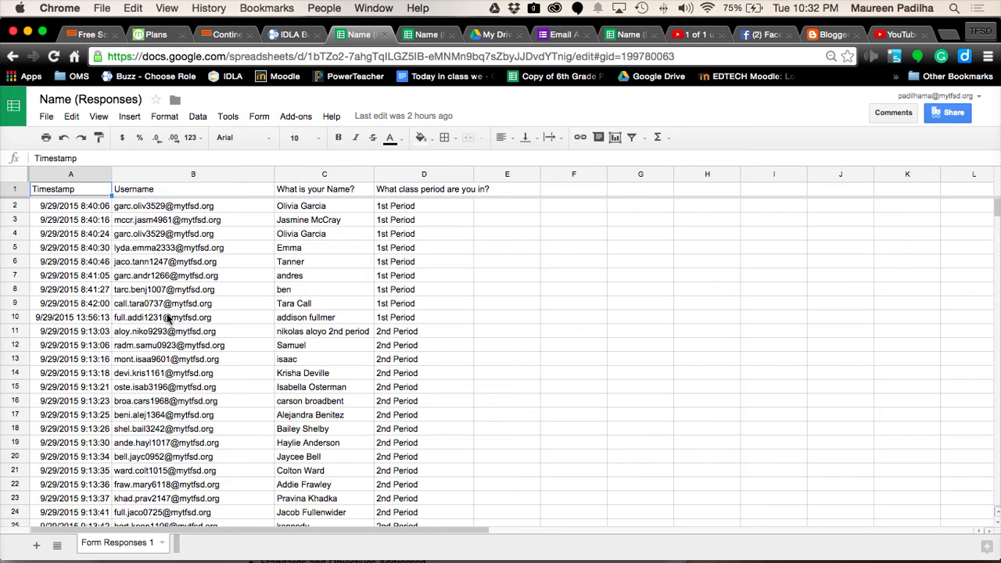
pyautogui.click(150, 209)
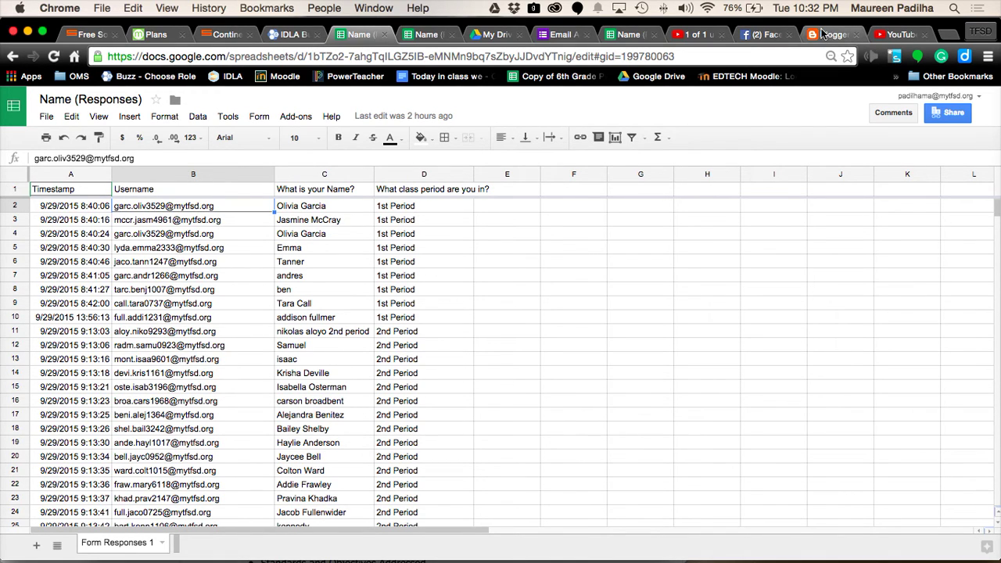
# Switch to Blogger, placing it beside the spreadsheet tabs, and open the Basic settings of the Social Studies Learning Log blog
pyautogui.click(821, 35)
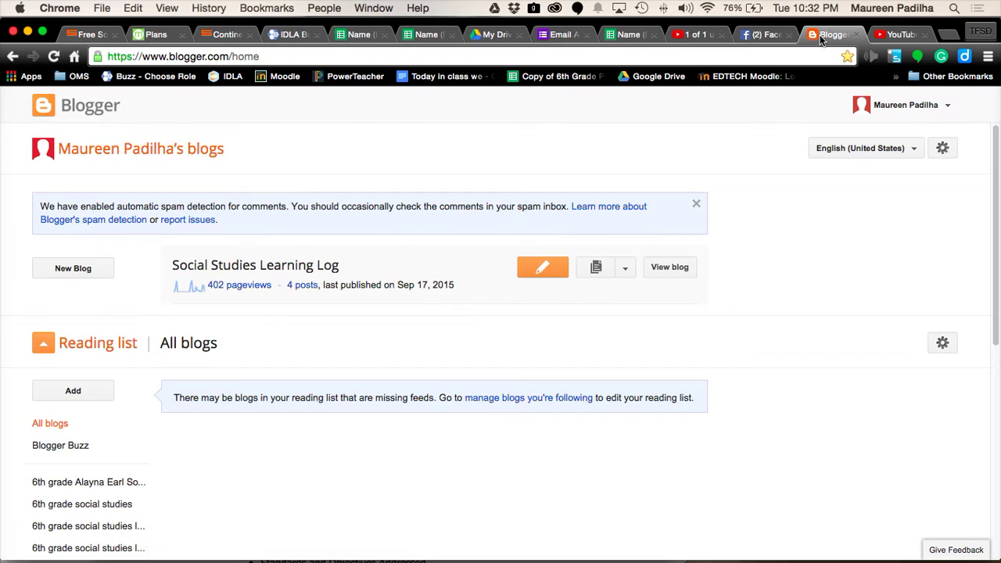
pyautogui.moveTo(822, 39); pyautogui.dragTo(485, 47)
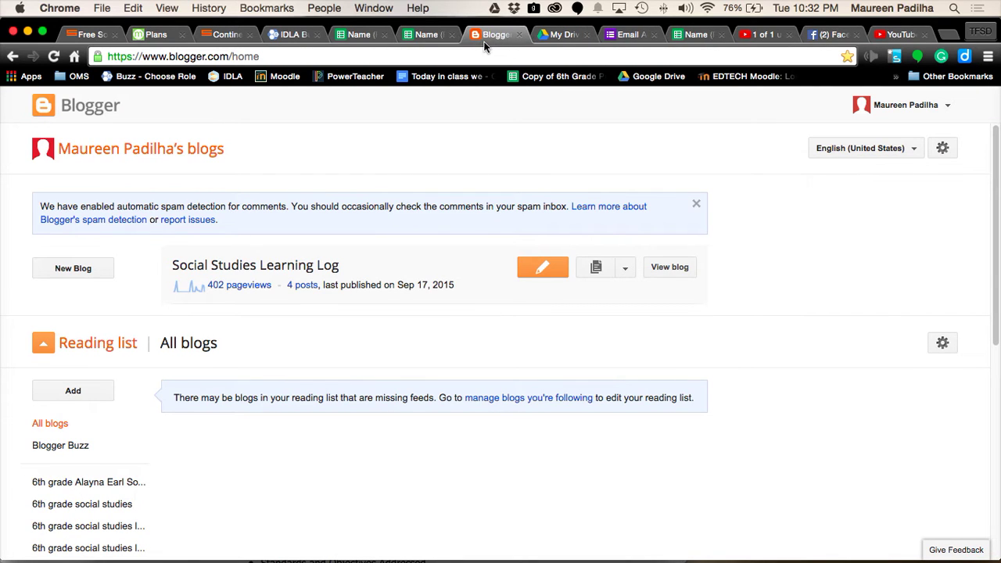
pyautogui.click(332, 272)
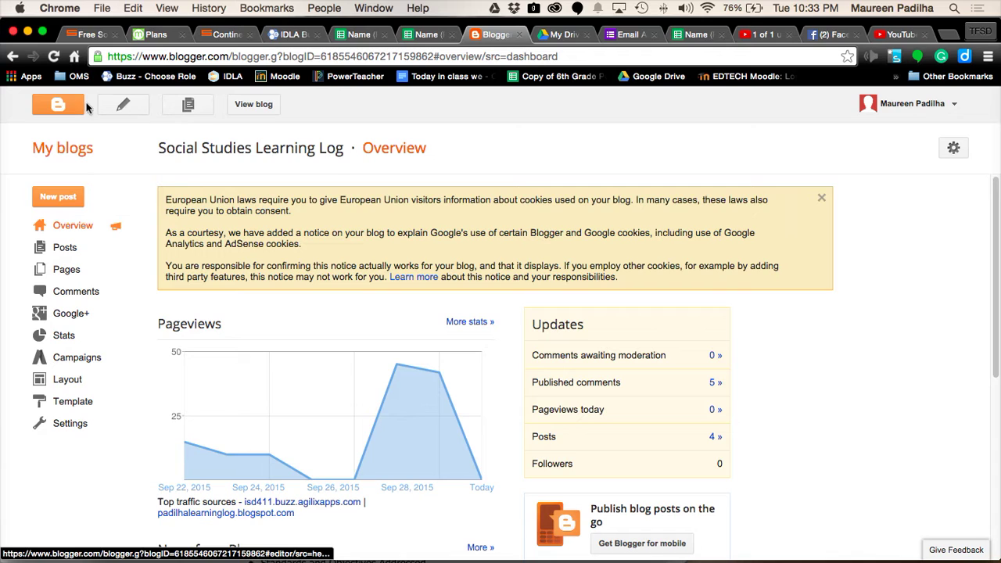
pyautogui.click(10, 58)
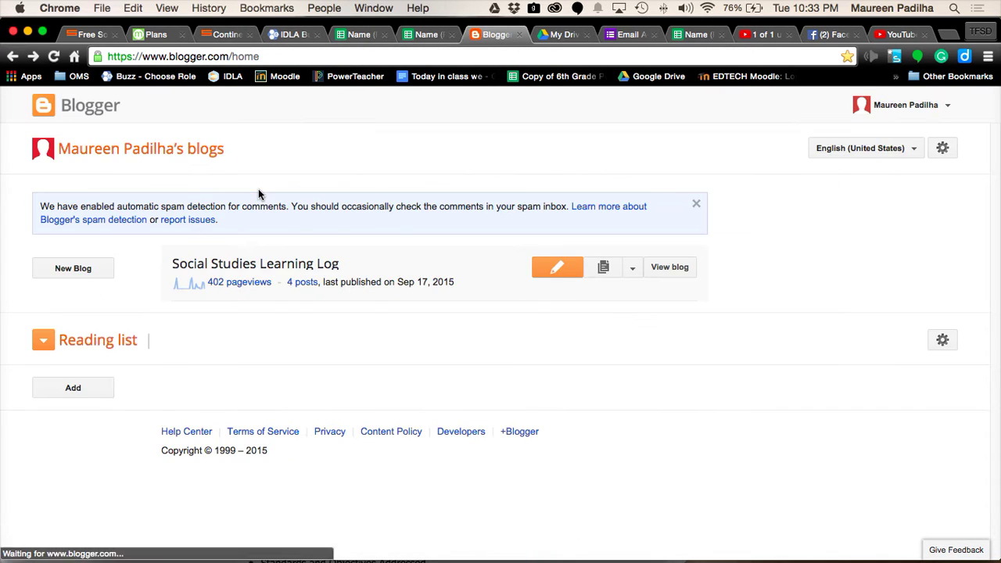
pyautogui.click(285, 267)
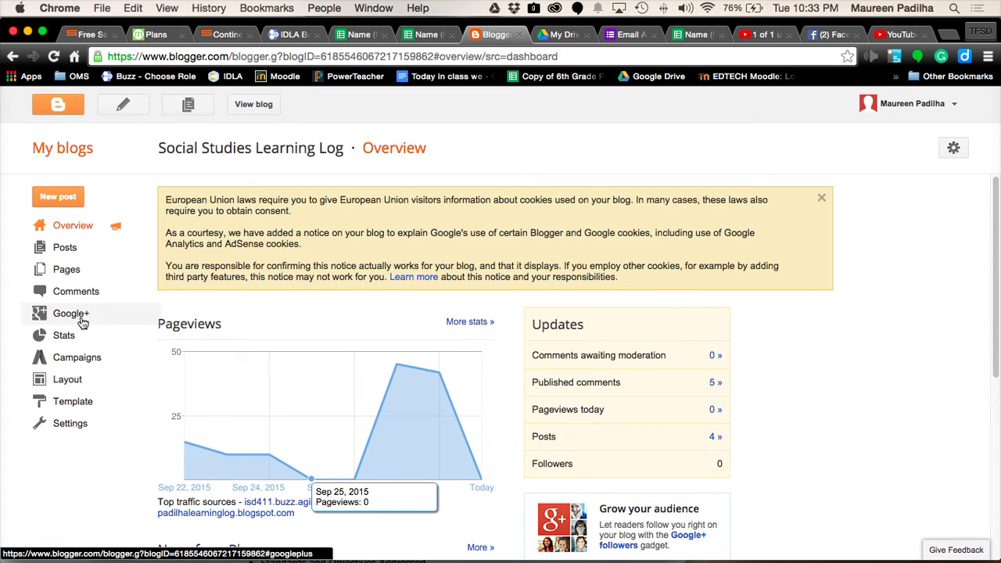
pyautogui.click(76, 254)
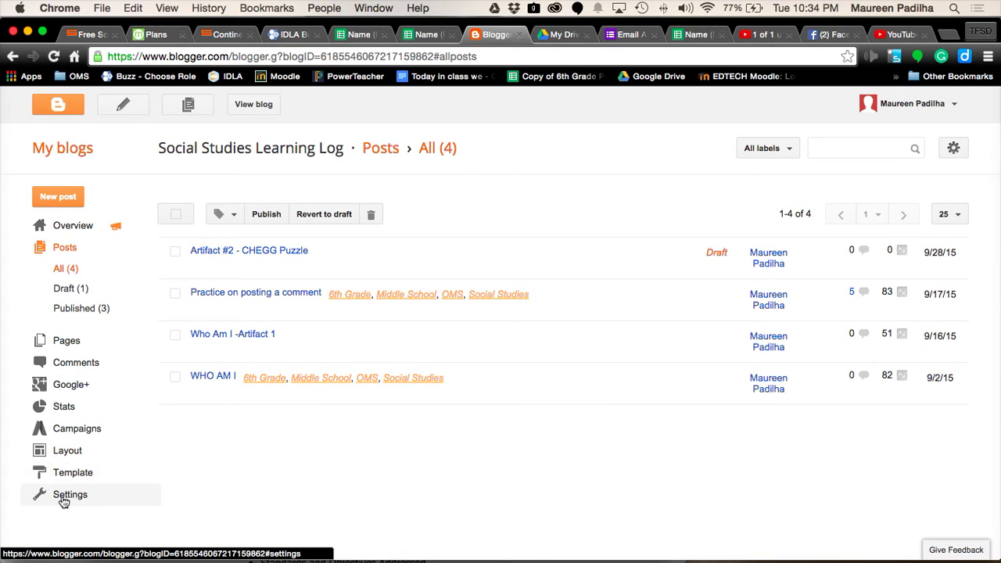
pyautogui.click(64, 496)
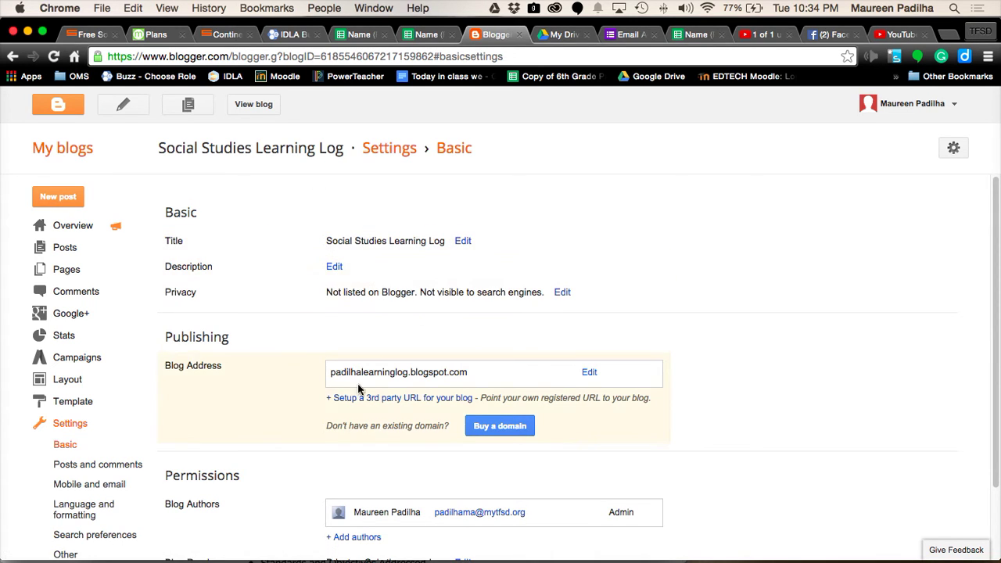
# Open the Blog Readers permission for editing and activate the entry box for adding readers under Private - Only these readers
pyautogui.scroll(-2, 356, 391)
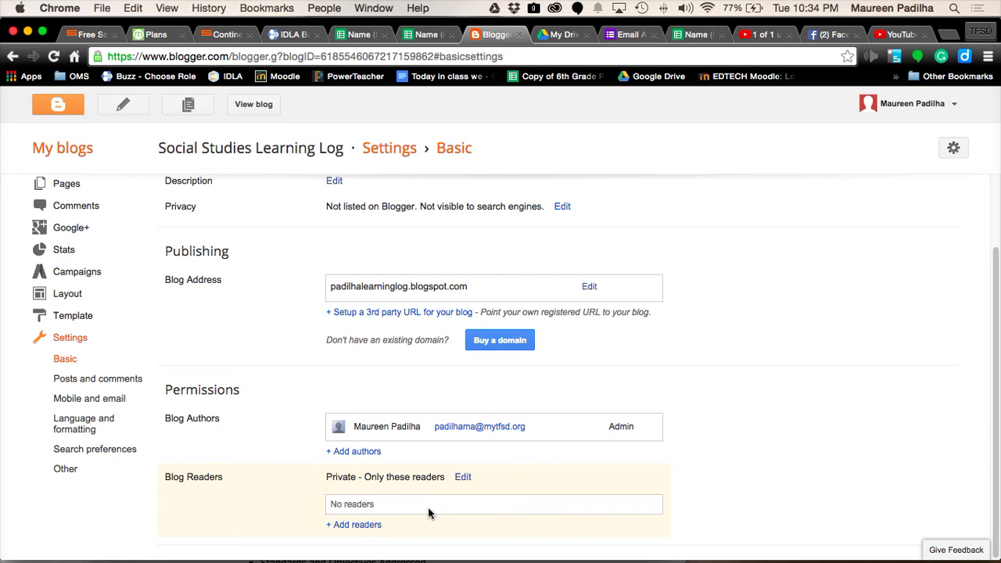
pyautogui.click(464, 477)
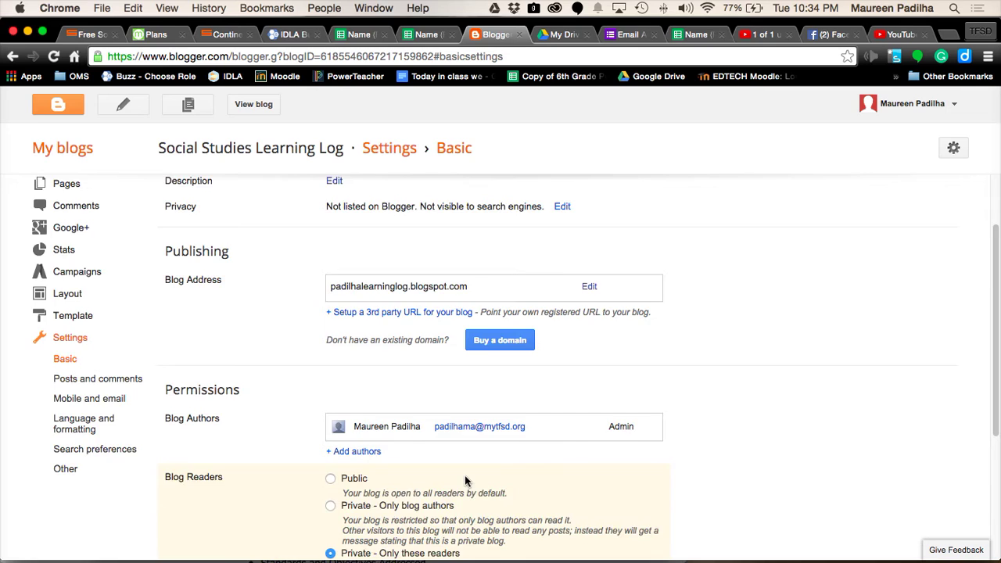
pyautogui.scroll(-3, 465, 477)
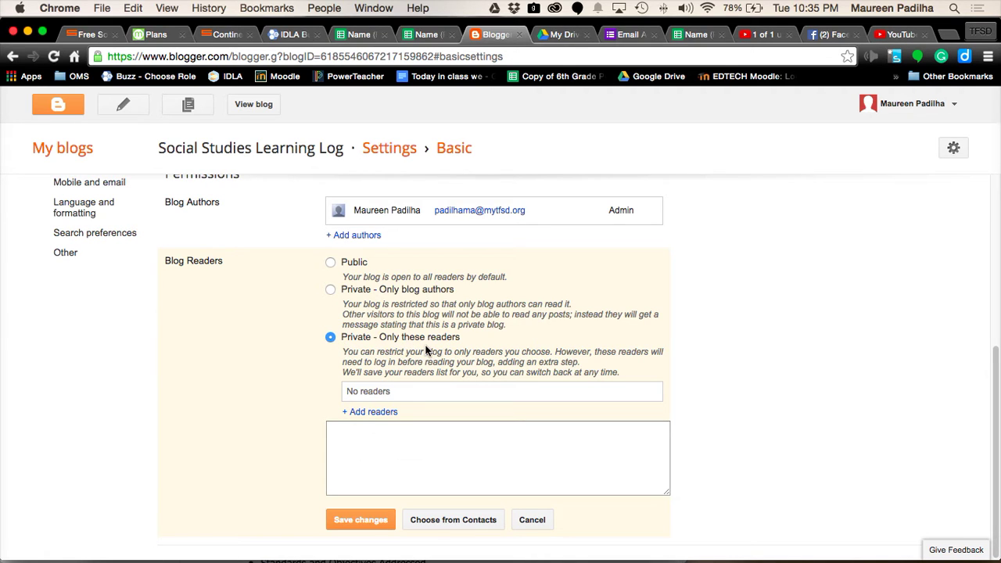
pyautogui.click(382, 414)
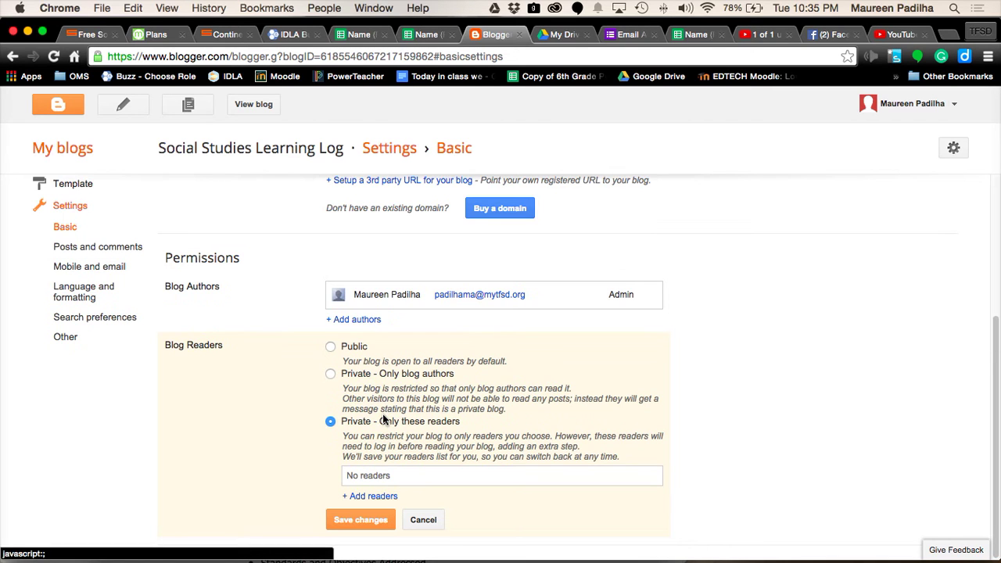
pyautogui.click(375, 498)
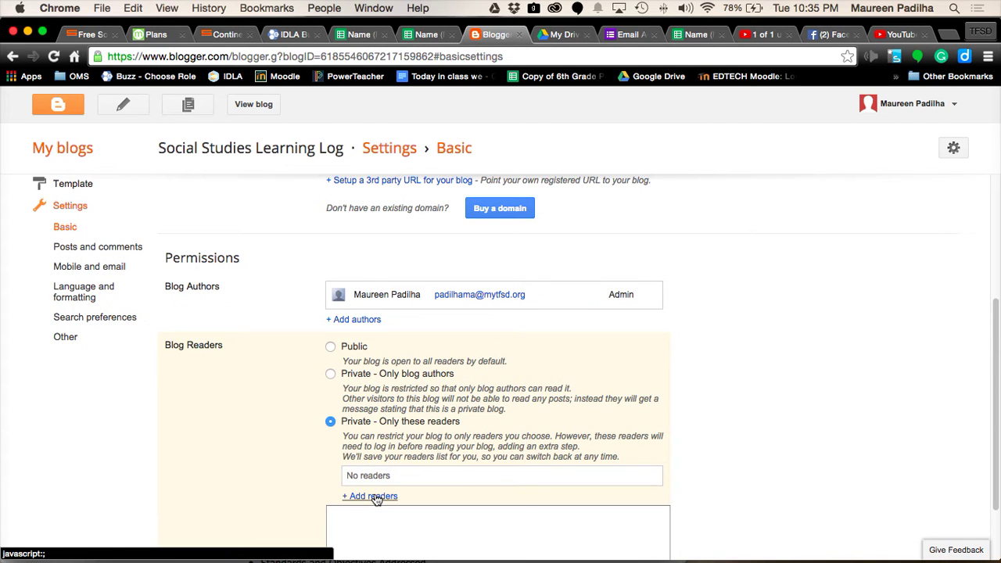
pyautogui.scroll(-3, 374, 498)
pyautogui.click(405, 460)
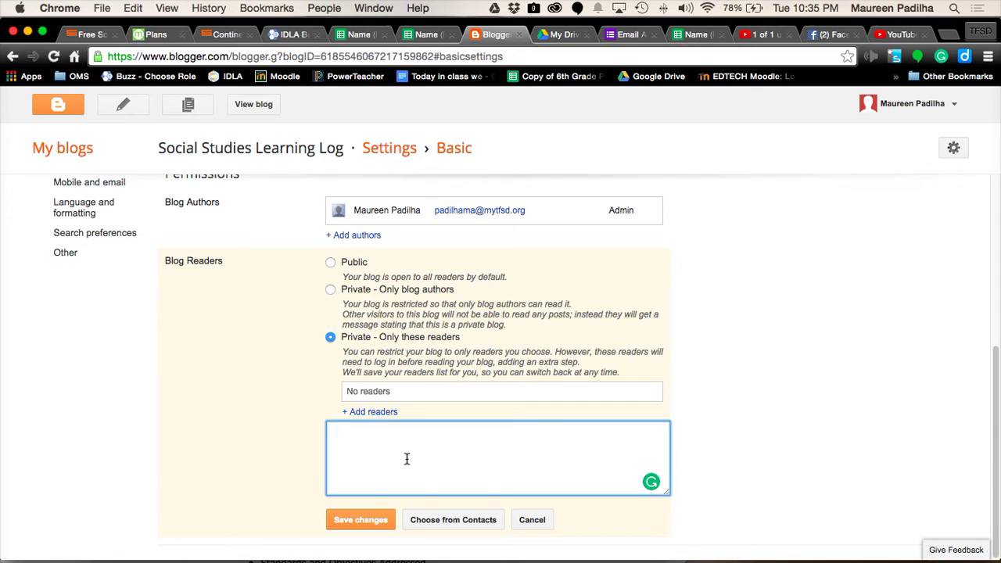
# In the Name (Responses) spreadsheet, select and copy all 1st Period email addresses in B2:B10
pyautogui.click(625, 35)
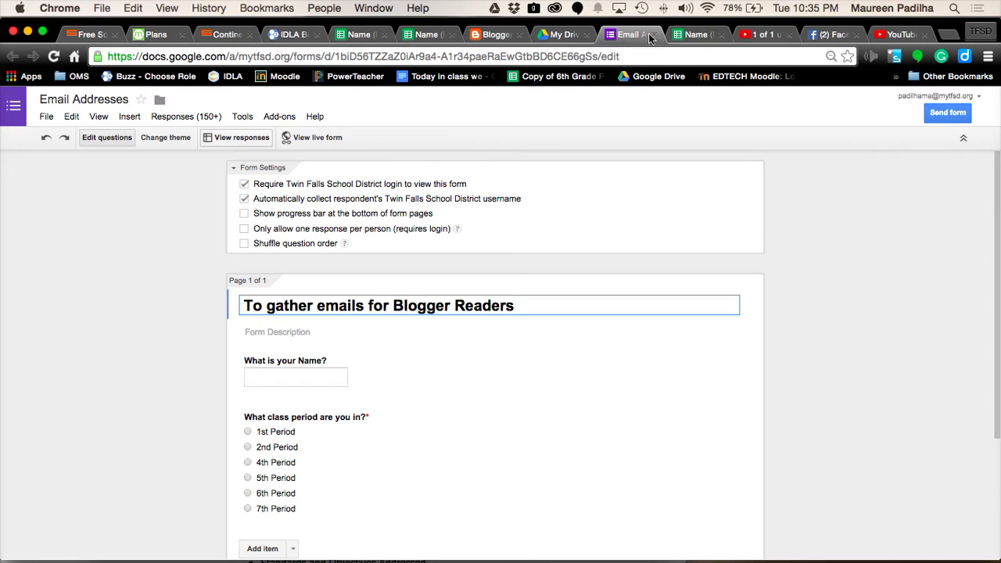
pyautogui.click(420, 34)
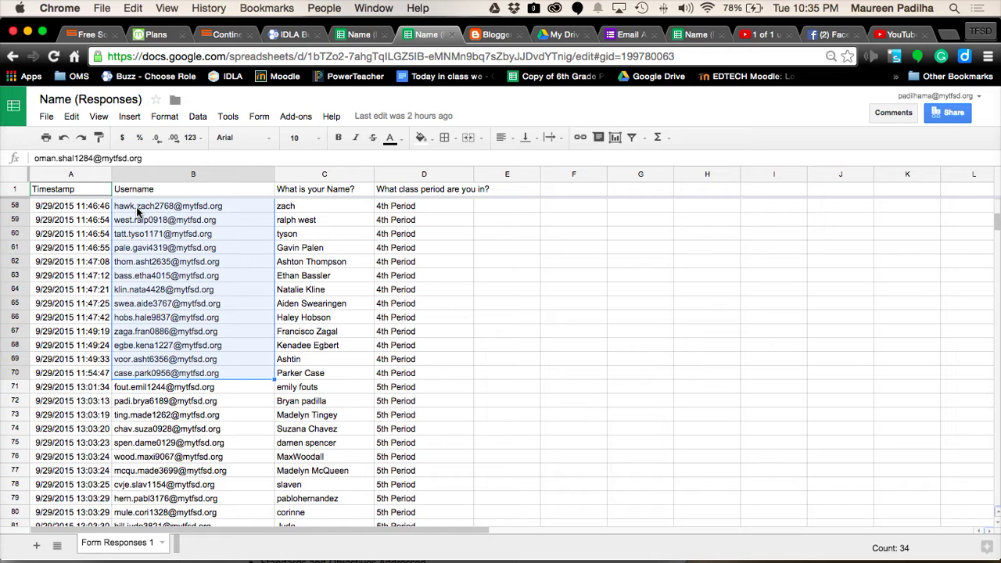
pyautogui.scroll(15, 145, 231)
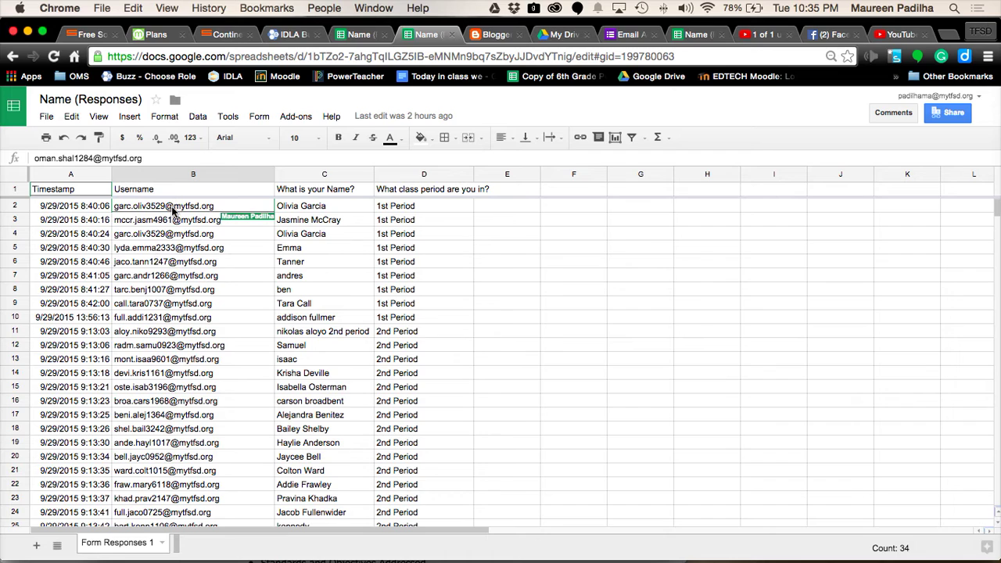
pyautogui.click(173, 208)
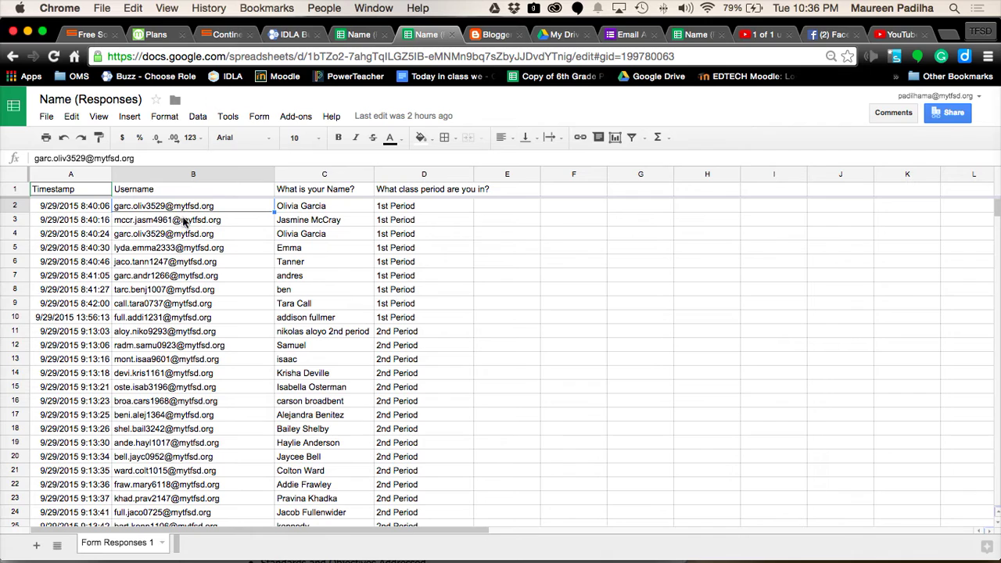
pyautogui.keyDown('shift'); pyautogui.click(167, 322); pyautogui.keyUp('shift')
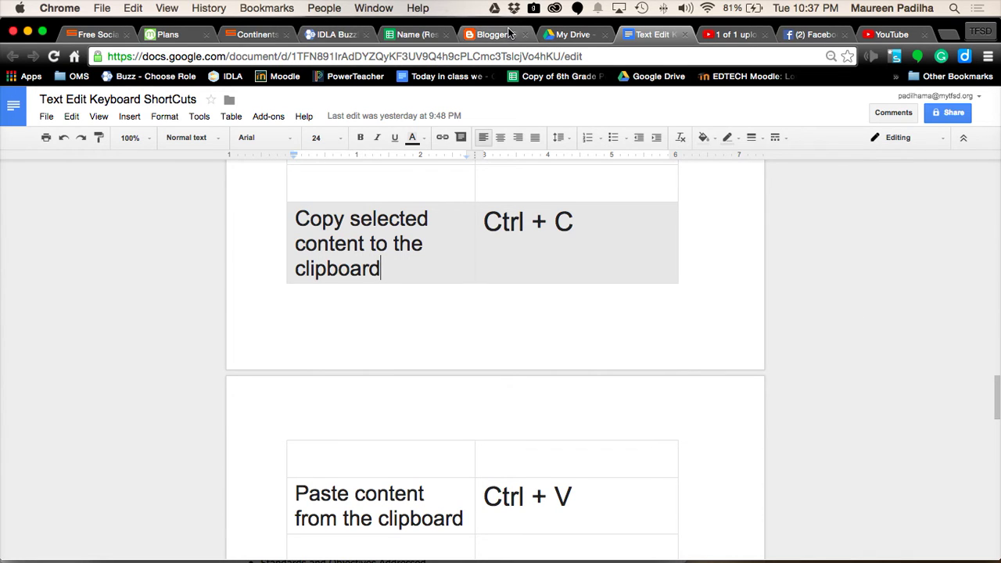
pyautogui.click(415, 35)
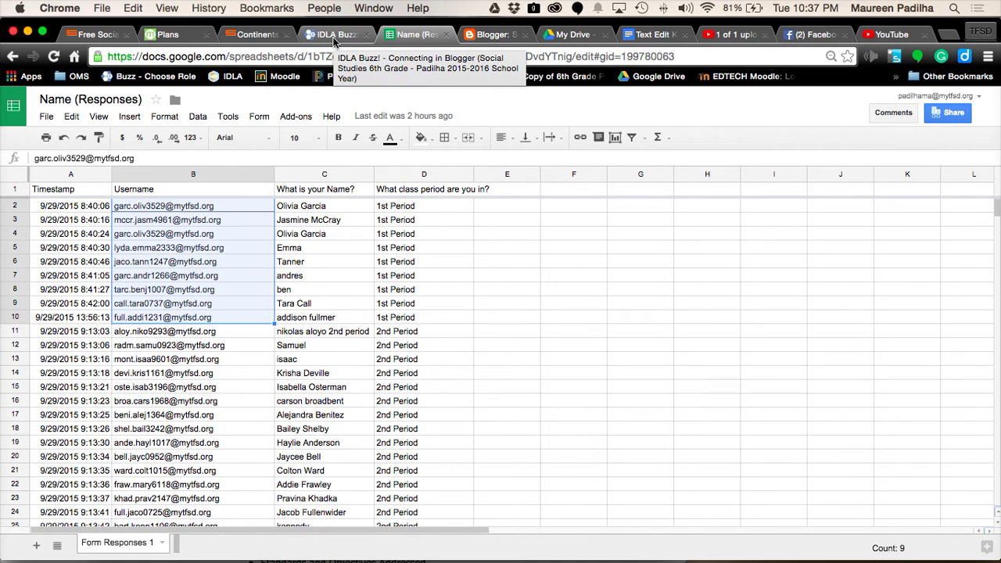
# Paste the copied addresses into Blogger's add-readers box and confirm them as the selected contacts
pyautogui.click(501, 36)
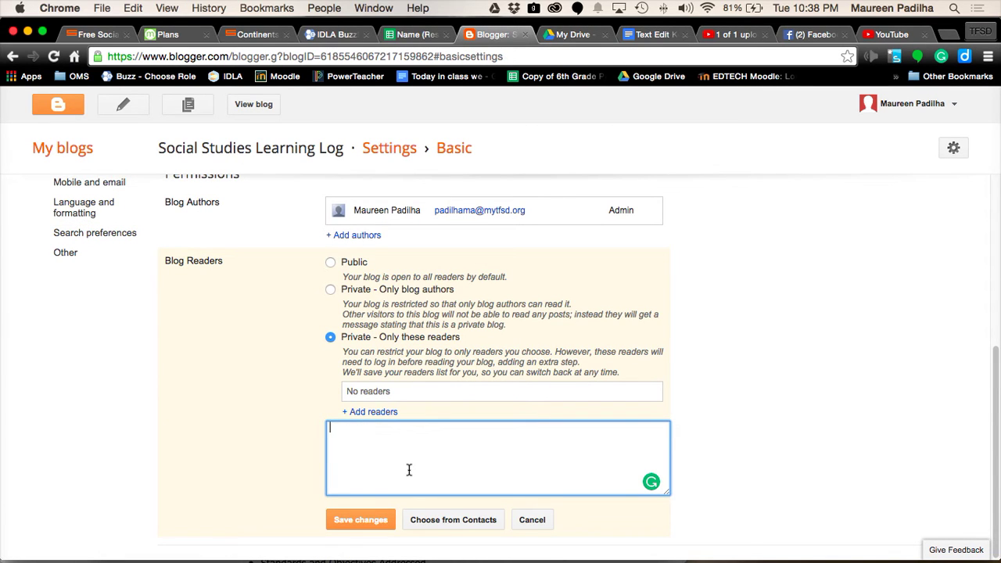
pyautogui.press('super+v')
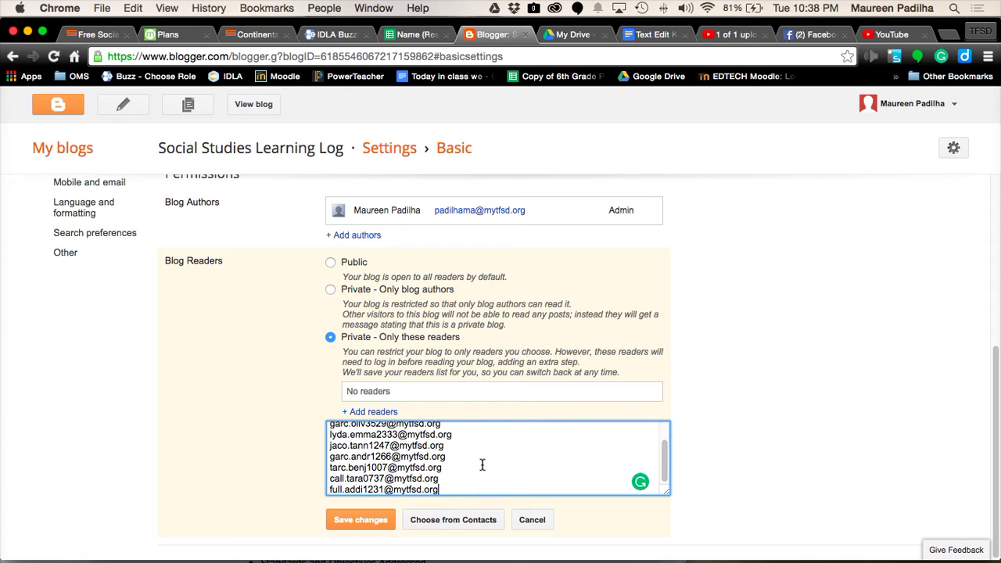
pyautogui.click(442, 525)
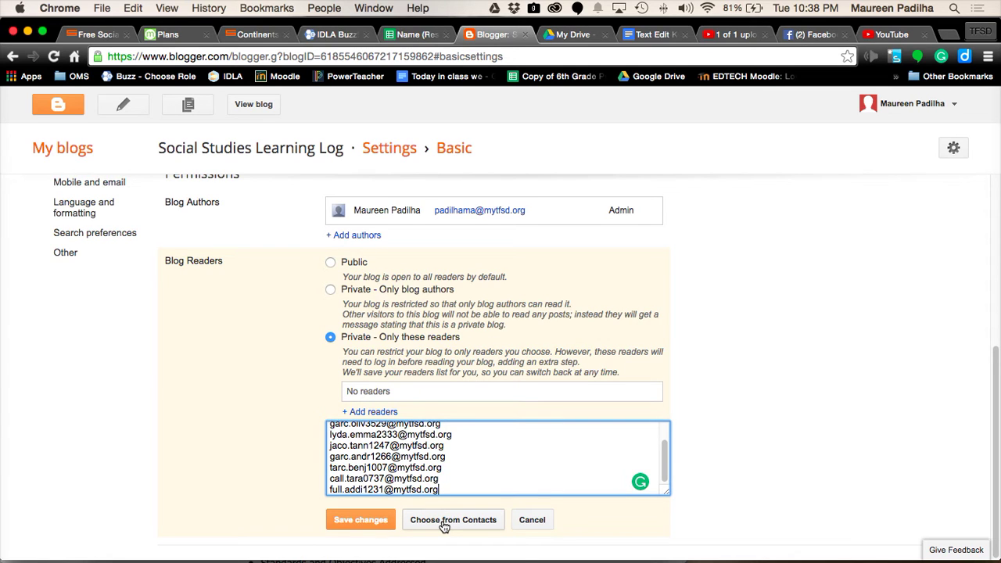
pyautogui.click(443, 524)
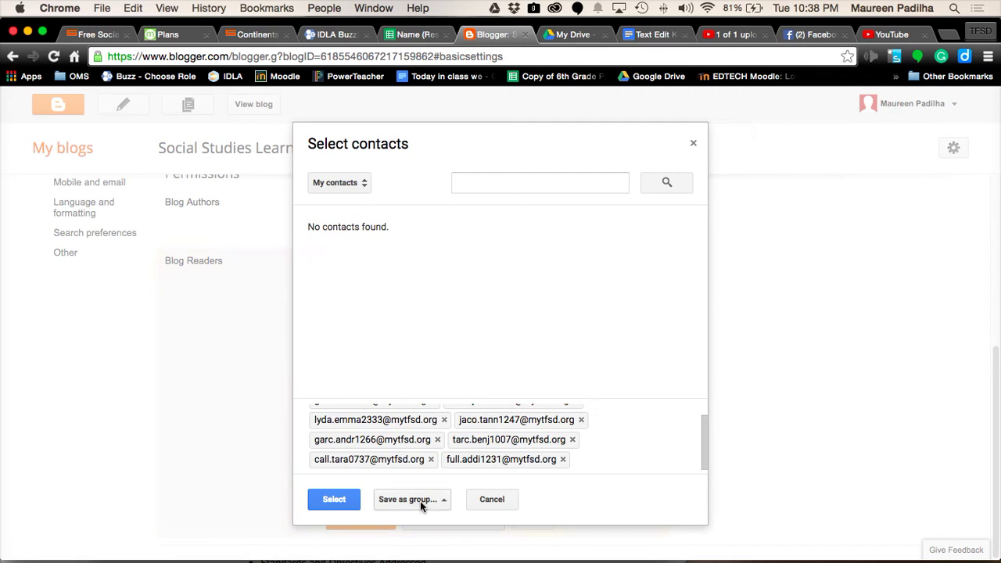
pyautogui.moveTo(318, 421); pyautogui.dragTo(317, 429)
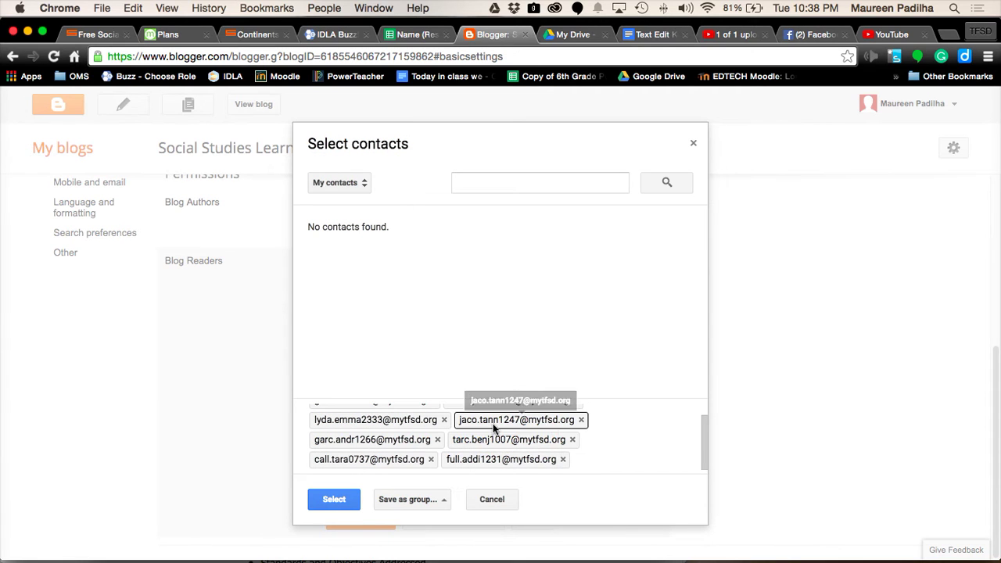
pyautogui.scroll(1, 385, 438)
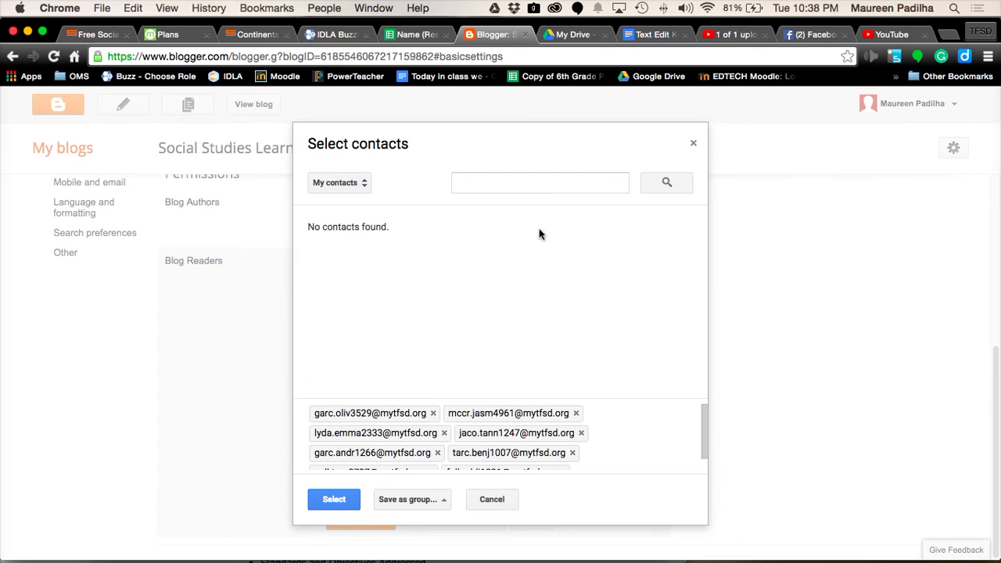
pyautogui.click(334, 500)
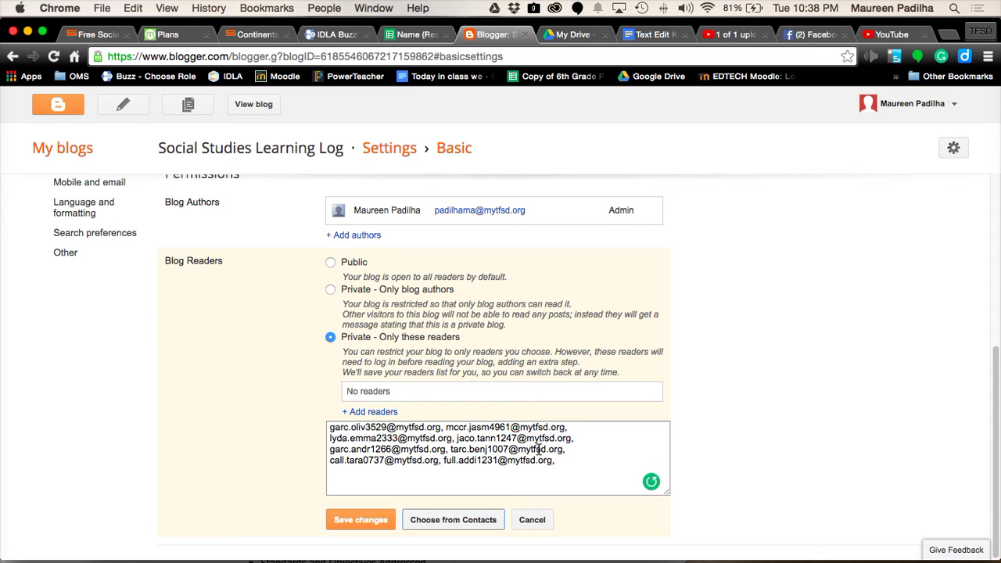
# Save the Blog Readers changes to send the invitations and expand the list of open invitations
pyautogui.click(347, 527)
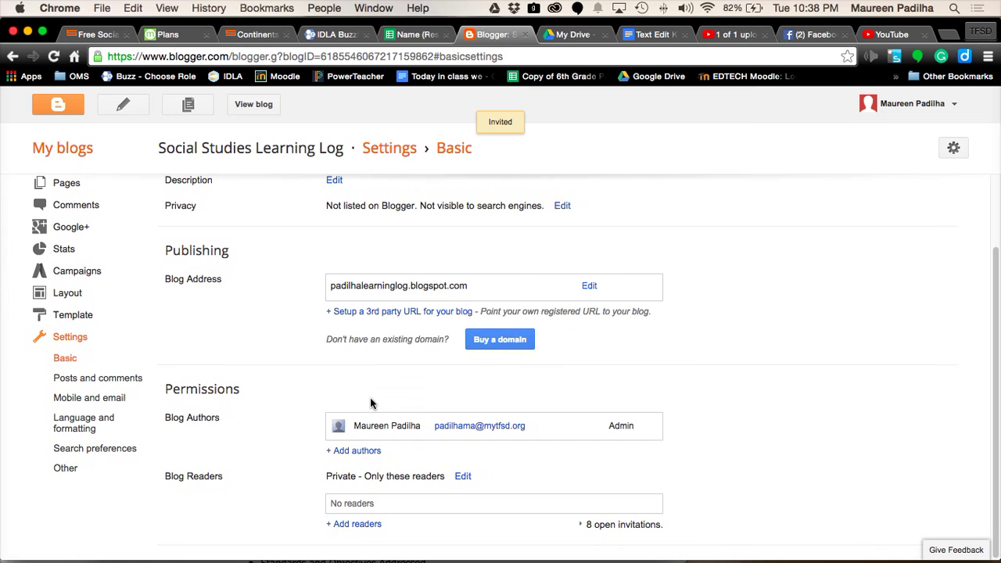
pyautogui.click(611, 525)
pyautogui.scroll(-5, 611, 529)
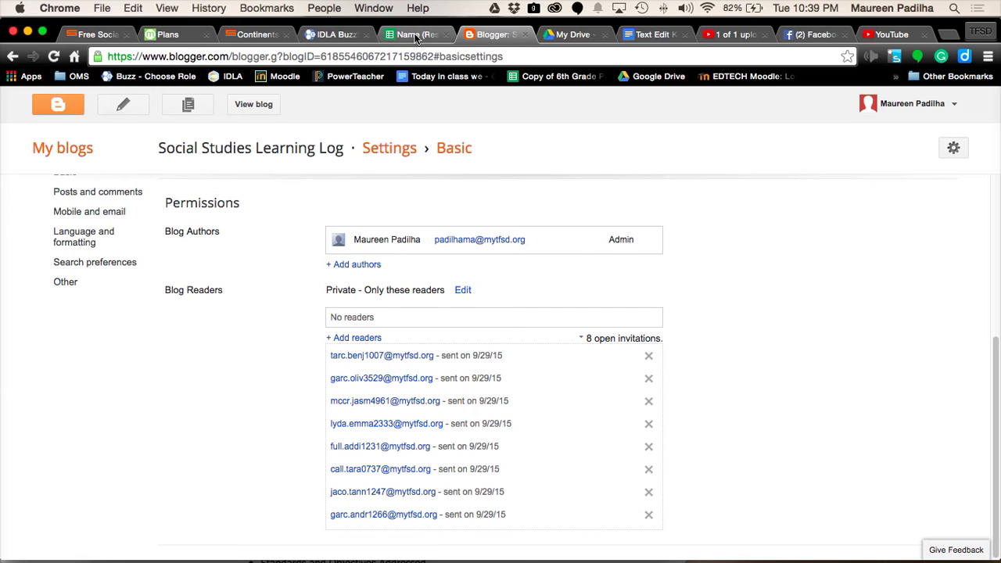
# Return to the Name (Responses) spreadsheet, copy the 1st Period addresses again and select the first 2nd Period address in B11
pyautogui.click(333, 35)
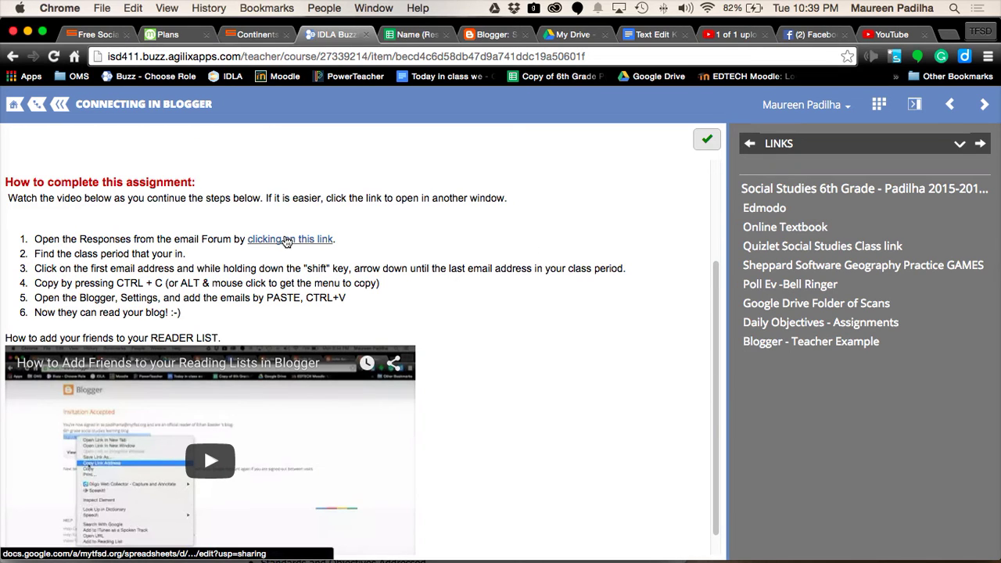
pyautogui.click(404, 36)
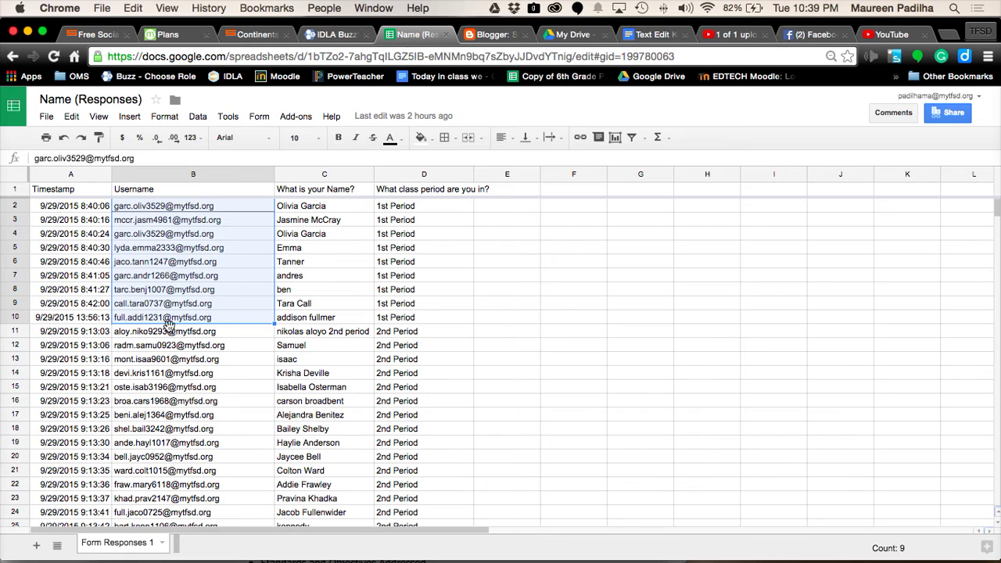
pyautogui.hotkey('ctrl', 'c')
pyautogui.click(413, 335)
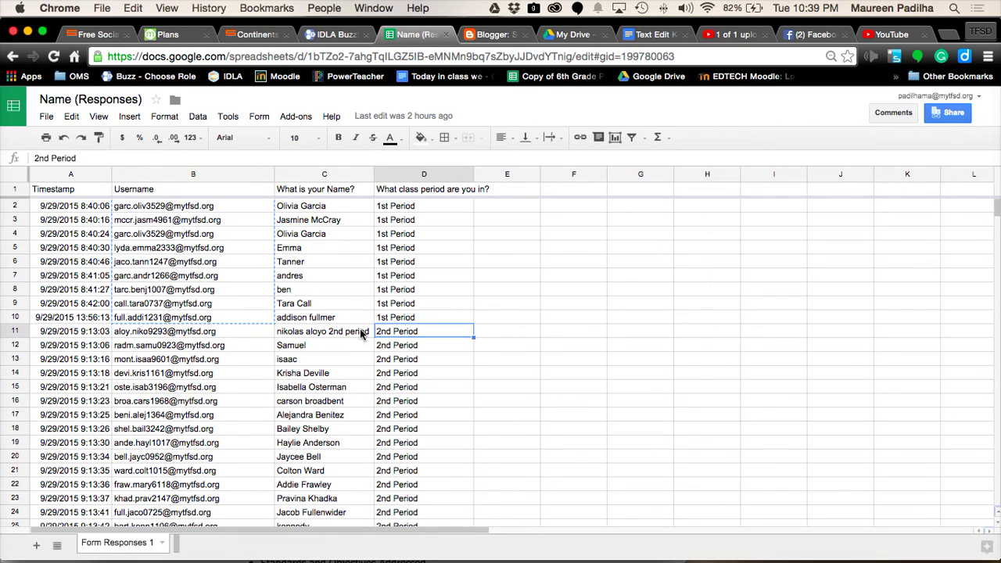
pyautogui.click(151, 332)
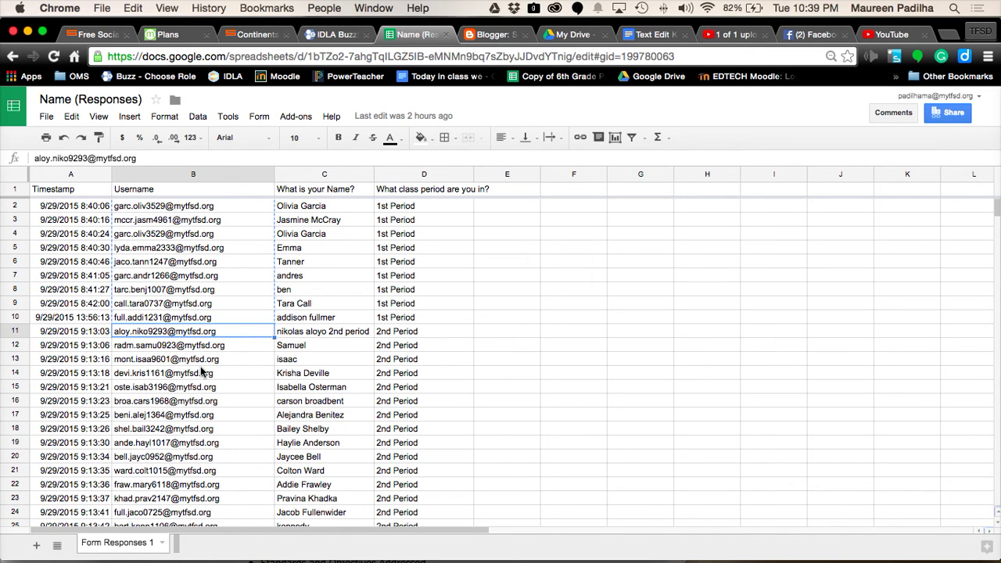
# Extend the selection to cover all 2nd Period email addresses in B11:B36 and copy them, consulting the Text Edit Keyboard ShortCuts document for the copy shortcut
pyautogui.scroll(-5, 202, 373)
pyautogui.scroll(-2, 202, 373)
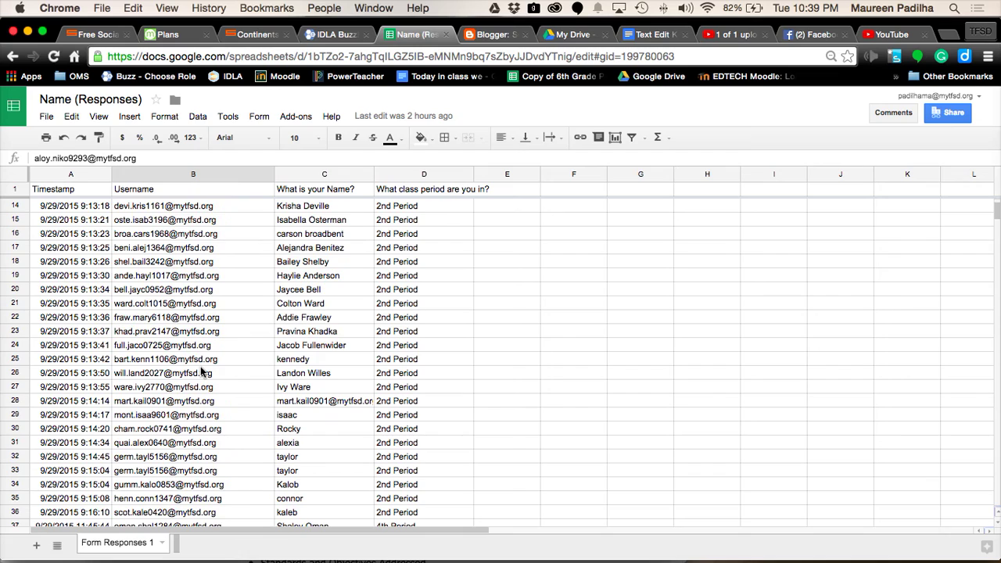
pyautogui.scroll(-2, 202, 373)
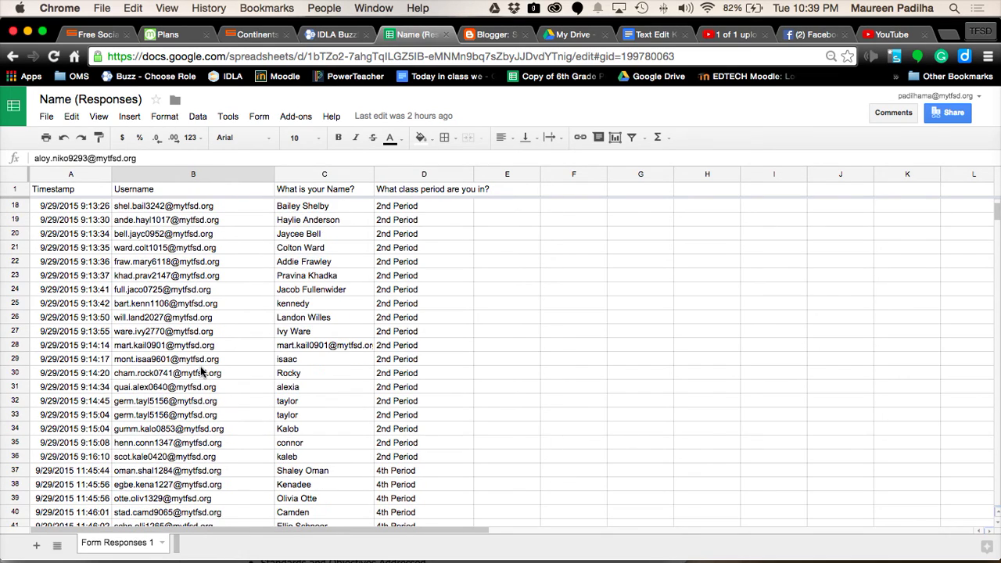
pyautogui.scroll(5, 202, 373)
pyautogui.scroll(-5, 202, 373)
pyautogui.scroll(-2, 202, 373)
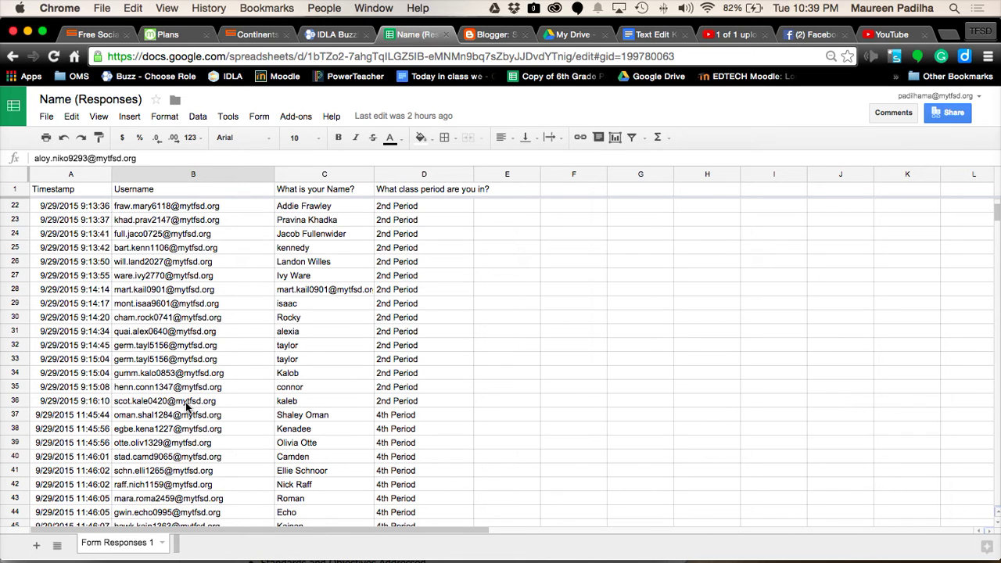
pyautogui.keyDown('shift'); pyautogui.click(127, 407); pyautogui.keyUp('shift')
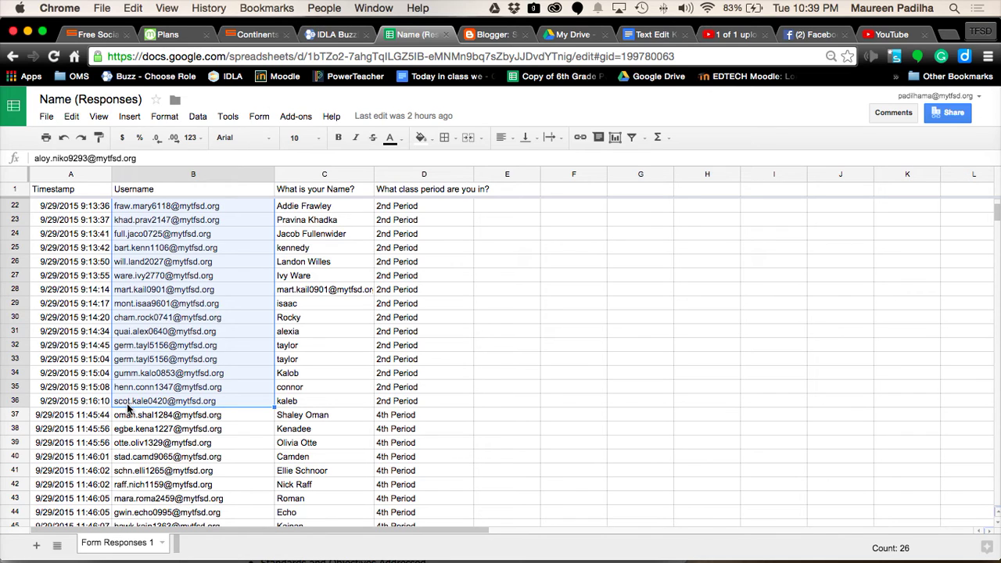
pyautogui.click(665, 36)
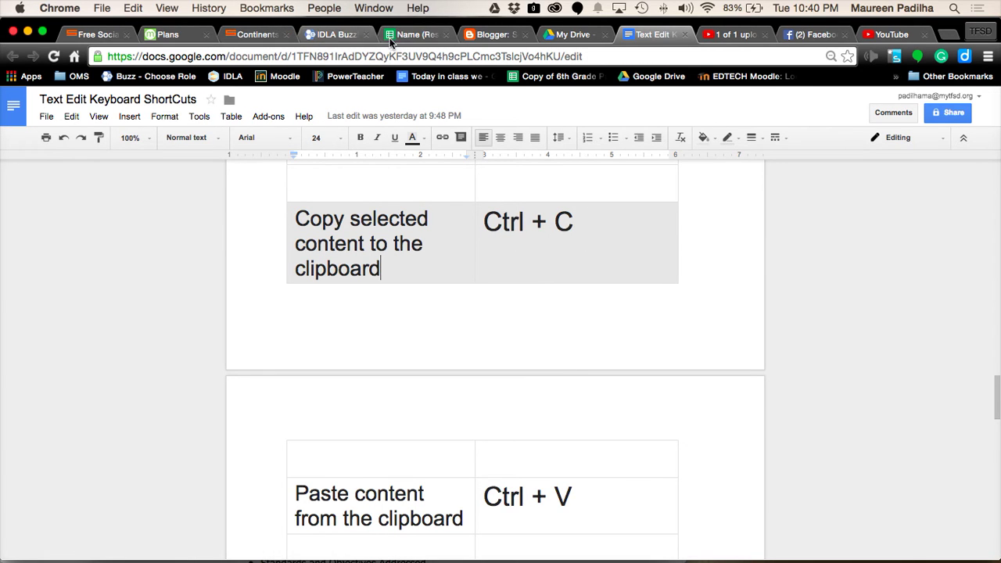
pyautogui.click(413, 36)
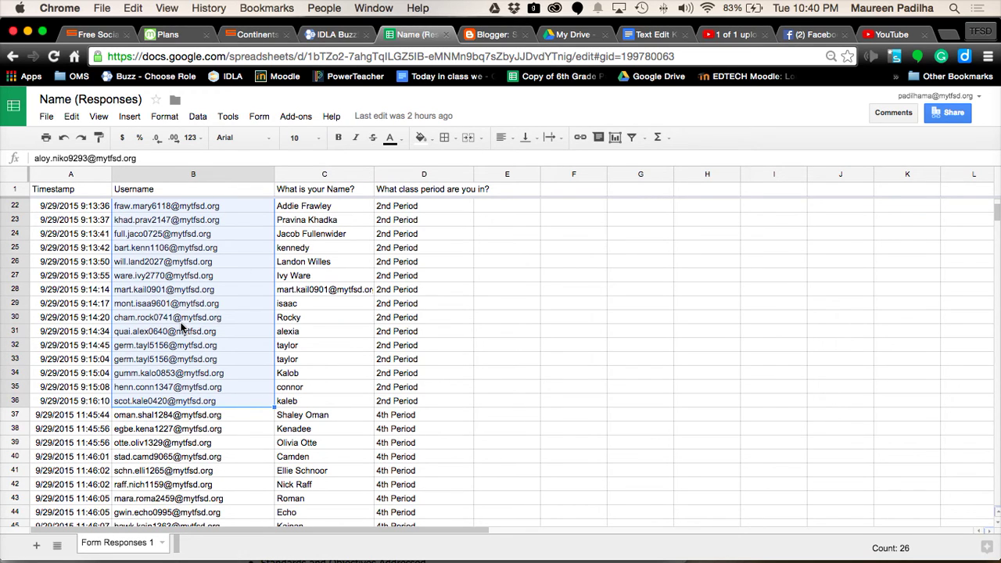
# In Blogger, reopen the add-readers box, append the copied 2nd Period addresses after the existing ones and confirm them as the selected contacts
pyautogui.click(493, 36)
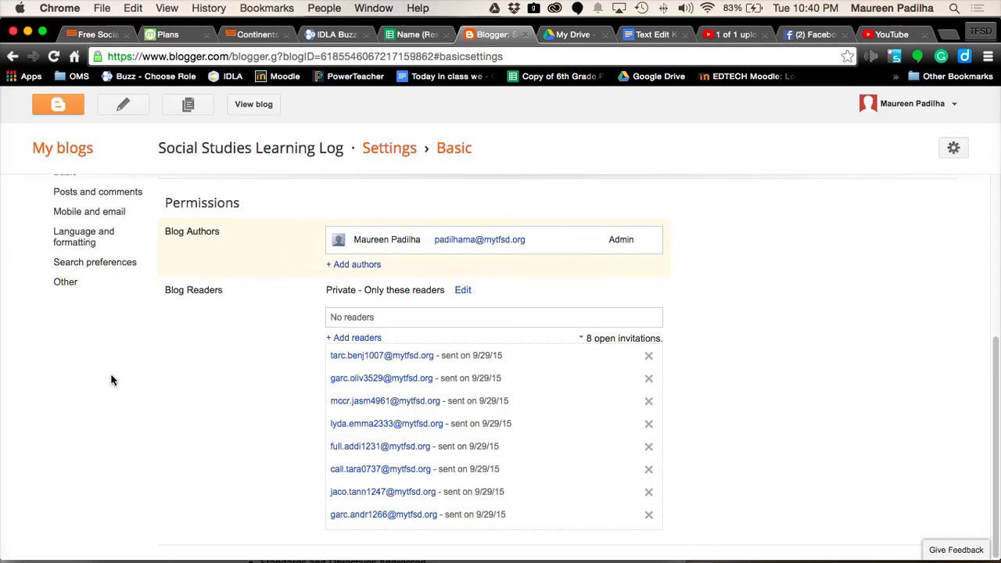
pyautogui.click(349, 338)
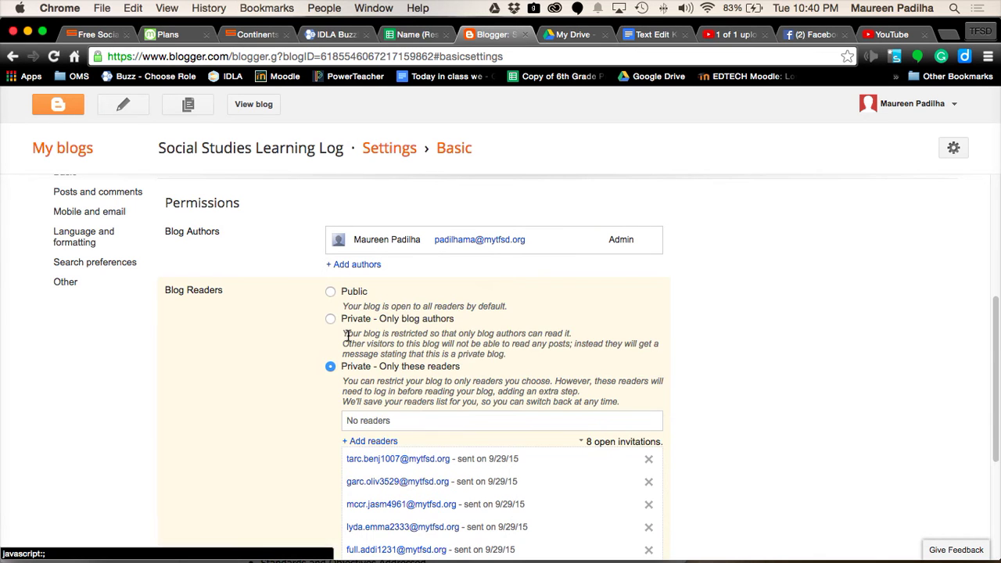
pyautogui.click(353, 443)
pyautogui.press('super+v')
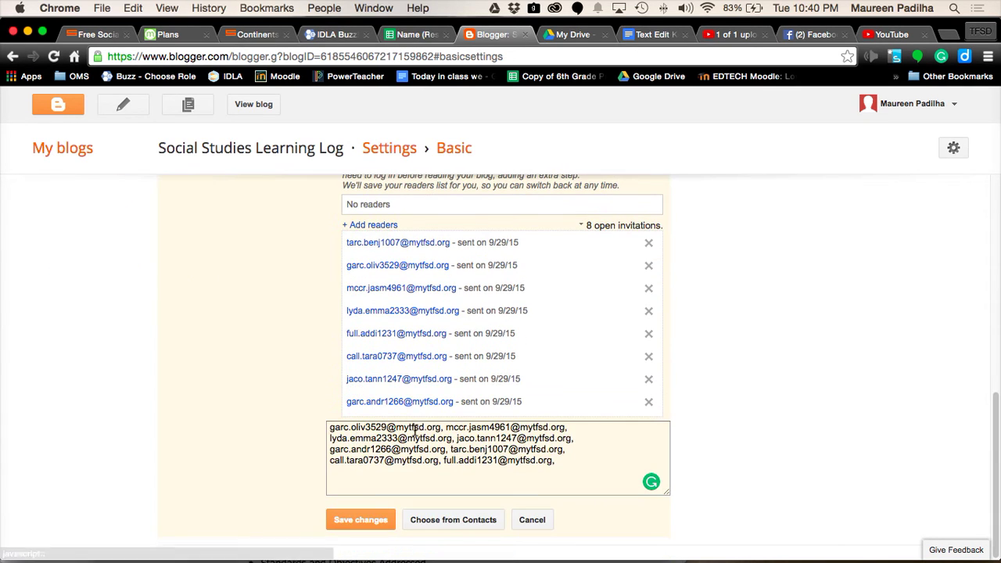
pyautogui.click(373, 482)
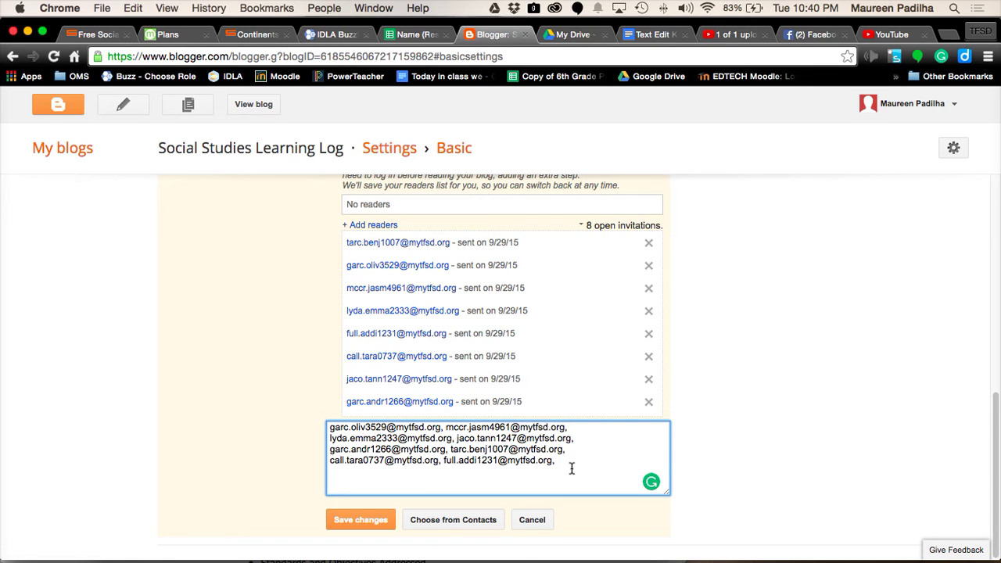
pyautogui.click(651, 34)
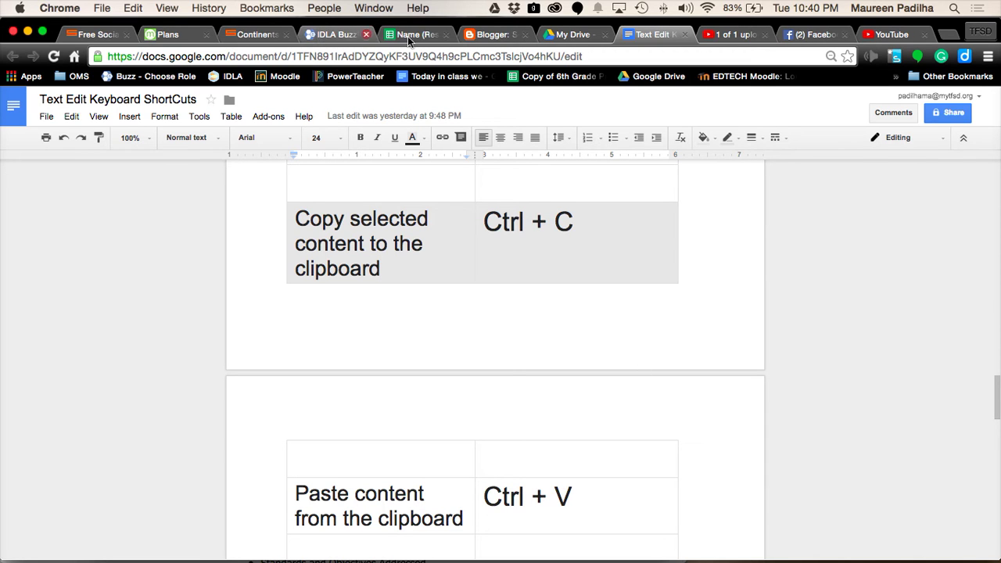
pyautogui.click(510, 34)
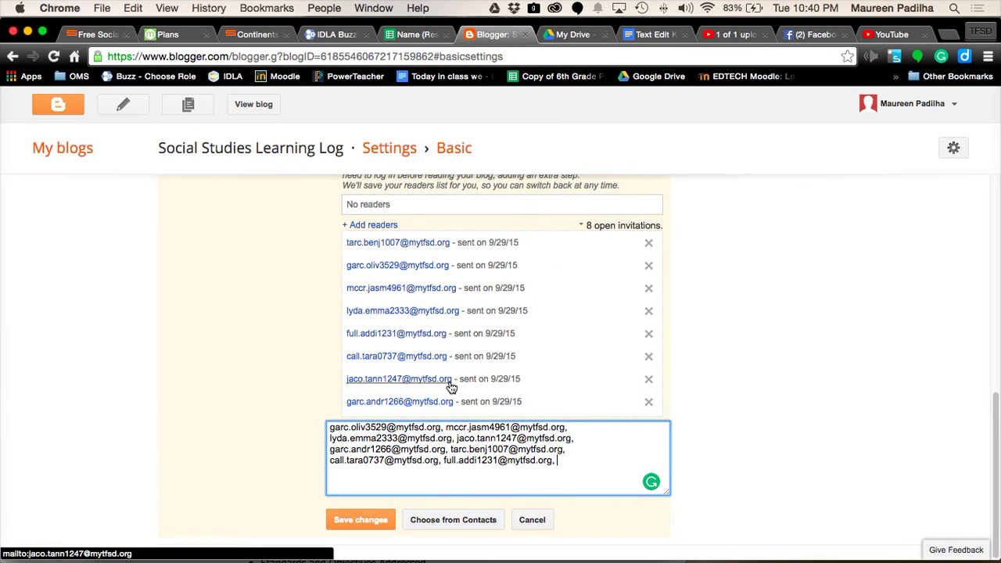
pyautogui.press('super+v')
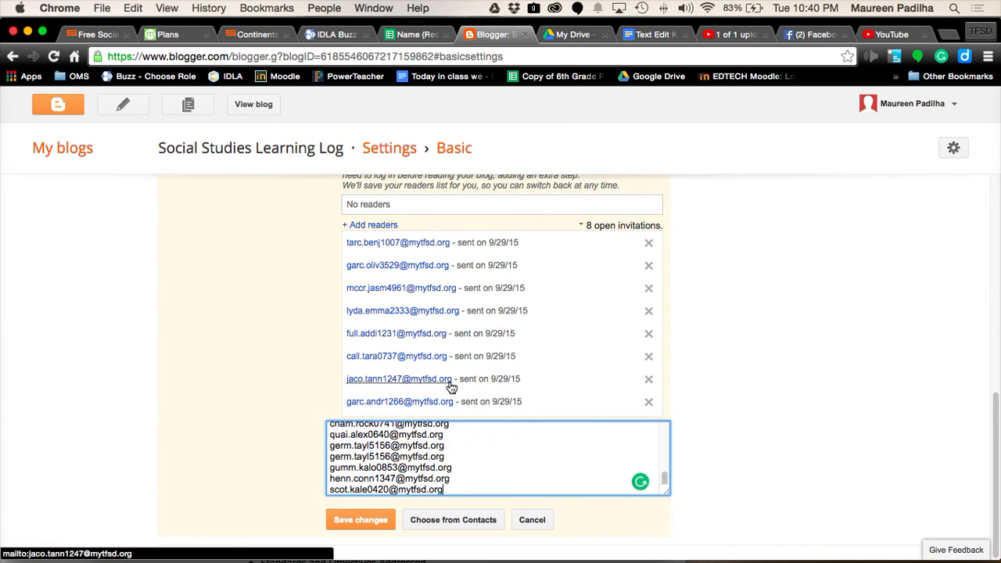
pyautogui.click(441, 523)
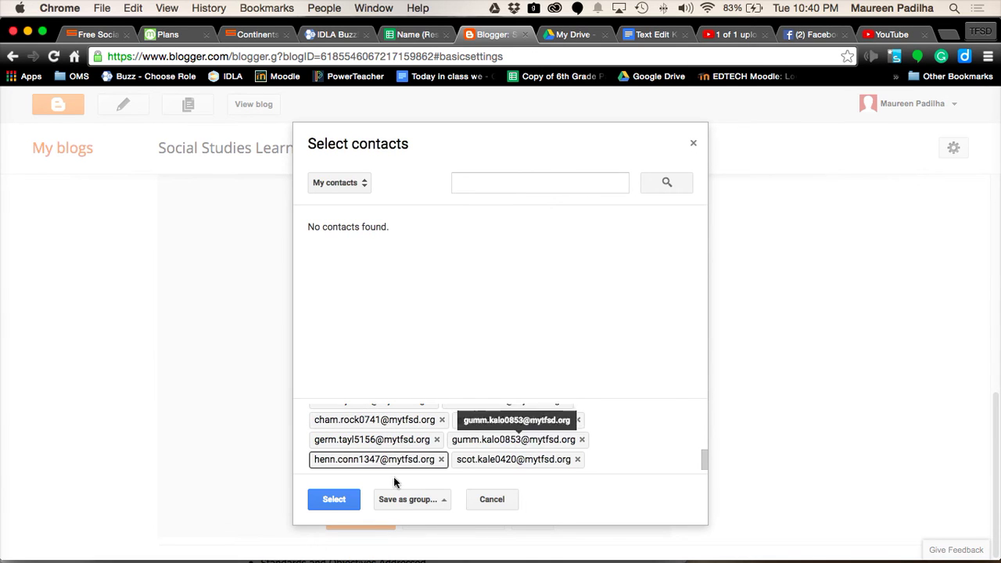
pyautogui.click(333, 499)
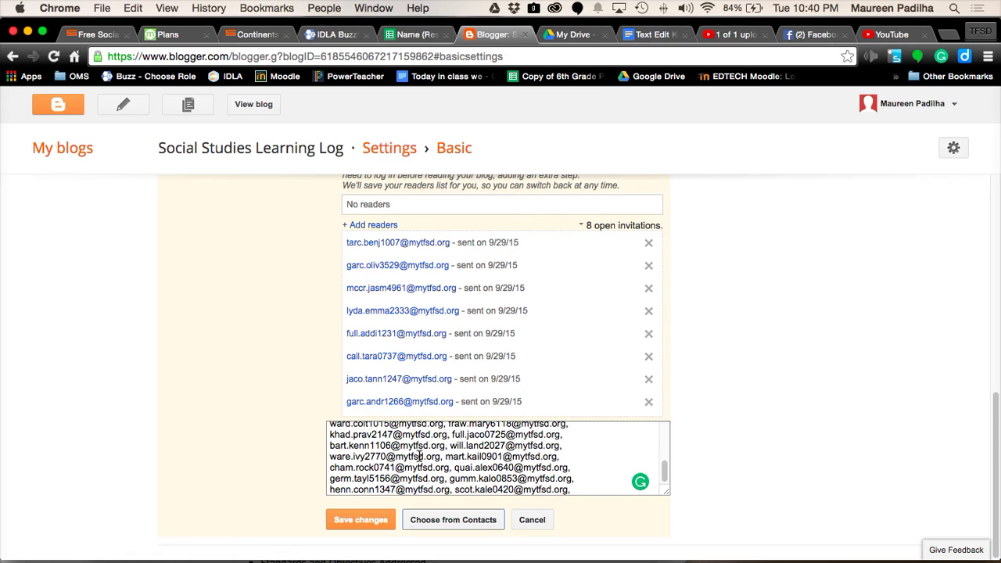
# Save the Blog Readers changes to invite the 2nd Period students and review the list of open invitations
pyautogui.scroll(8, 420, 456)
pyautogui.scroll(-6, 420, 462)
pyautogui.click(365, 523)
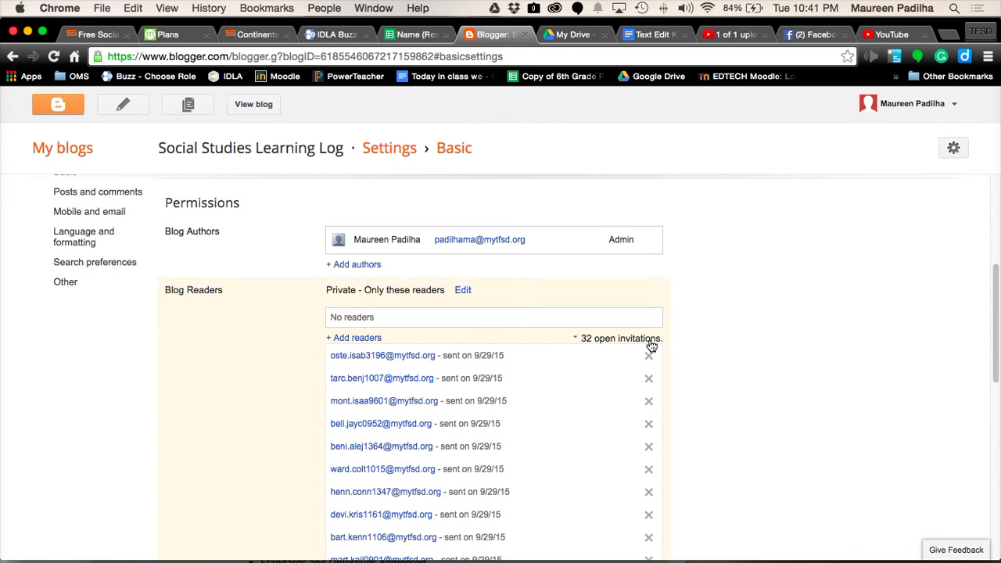
pyautogui.scroll(-10, 651, 346)
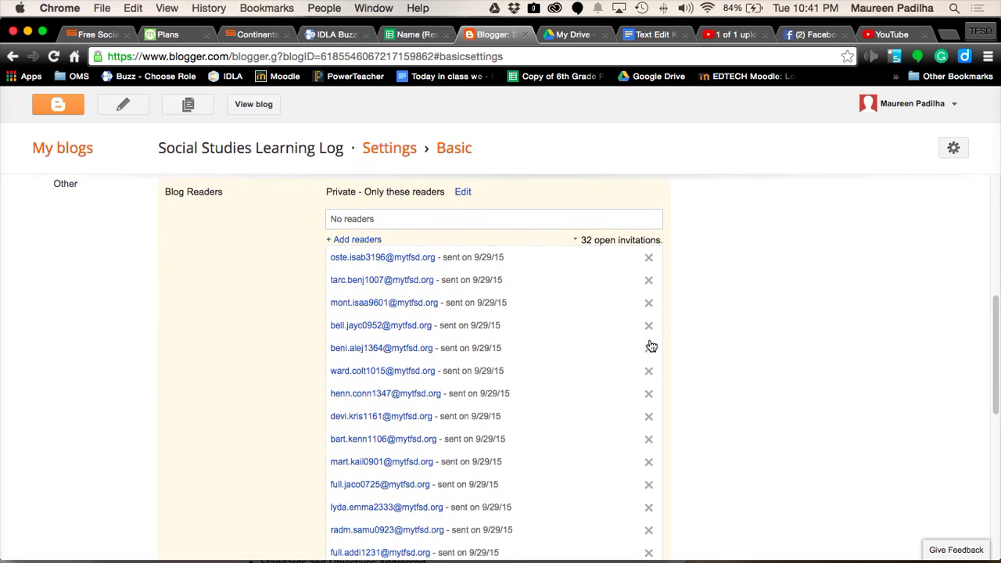
pyautogui.scroll(-5, 651, 346)
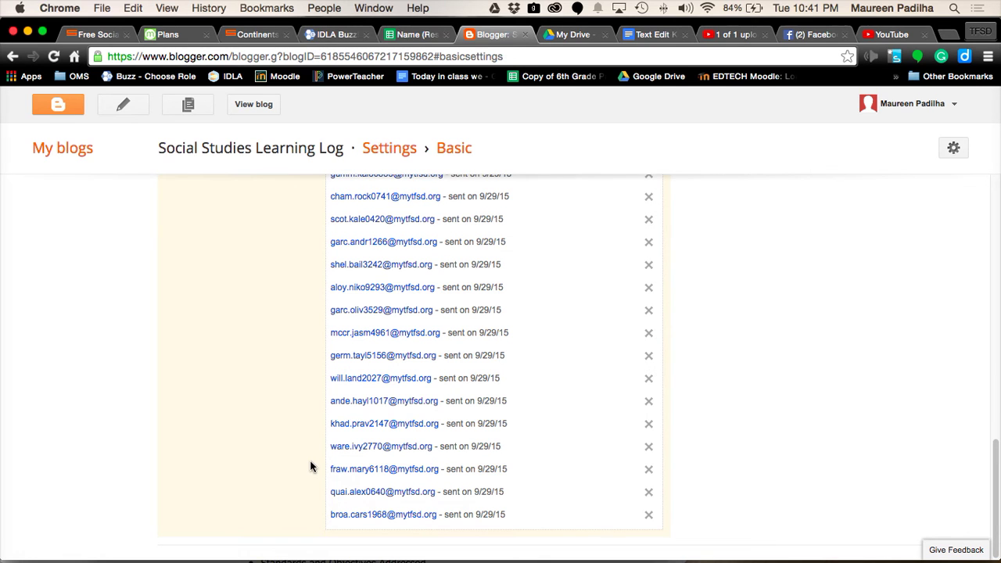
# In the Name (Responses) spreadsheet, select the first 4th Period address in B37 and look through the 4th Period rows, selecting B61
pyautogui.click(411, 35)
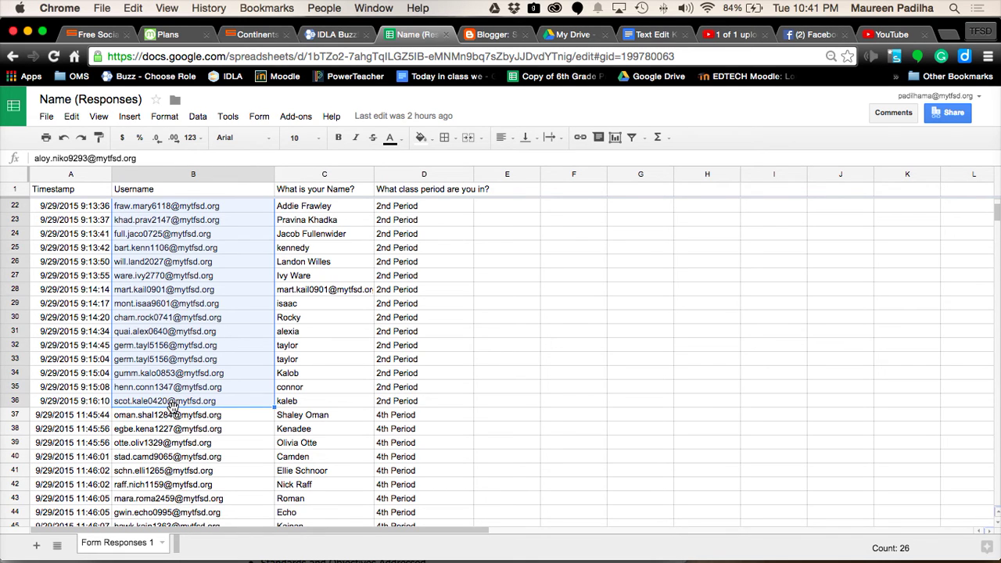
pyautogui.scroll(-3, 172, 405)
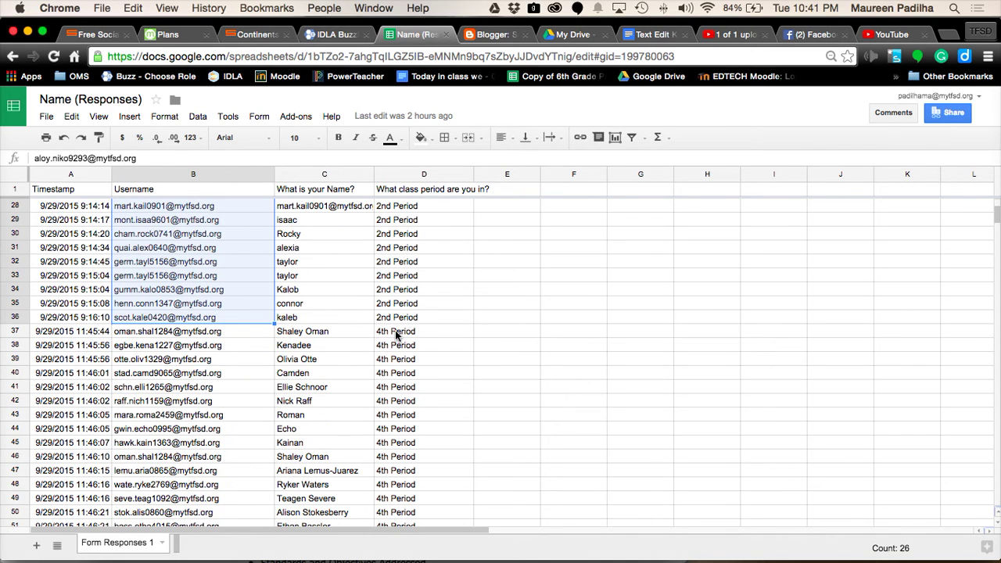
pyautogui.click(192, 335)
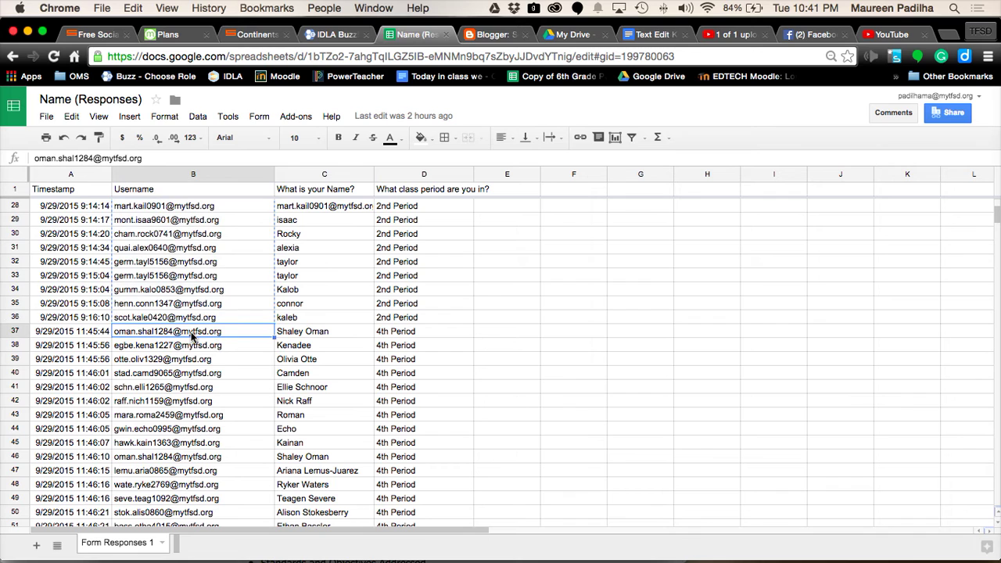
pyautogui.scroll(-3, 192, 335)
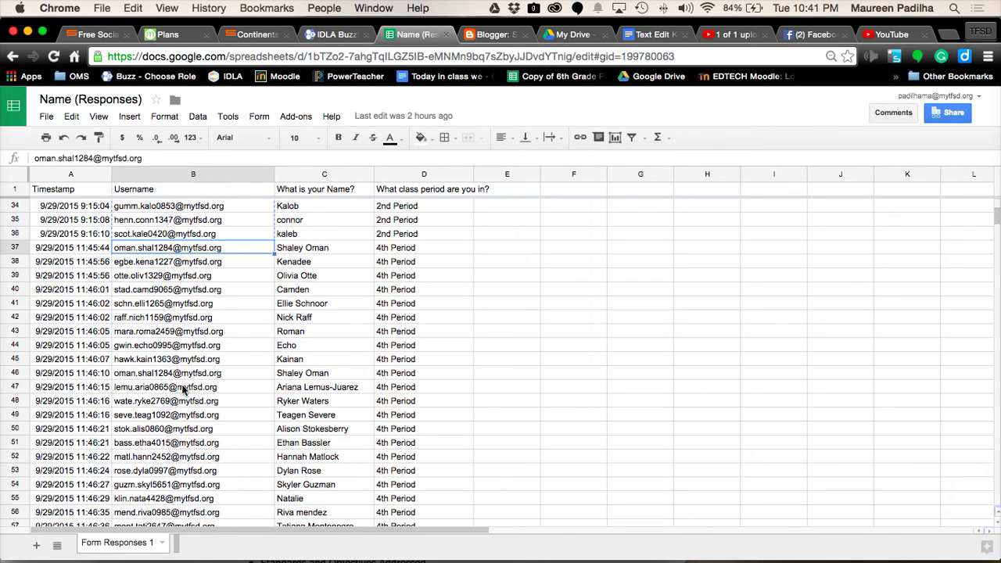
pyautogui.scroll(-2, 182, 389)
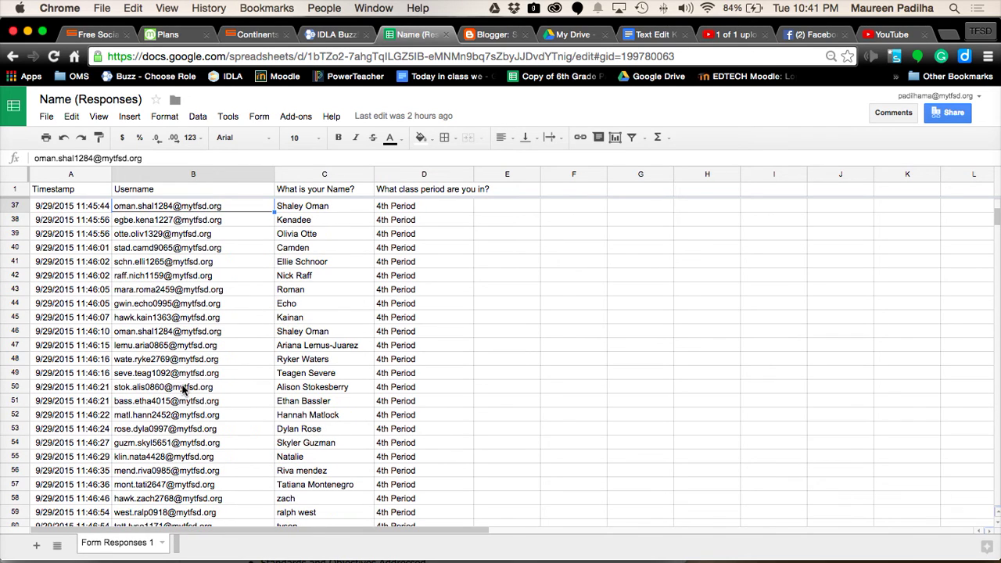
pyautogui.scroll(-3, 182, 389)
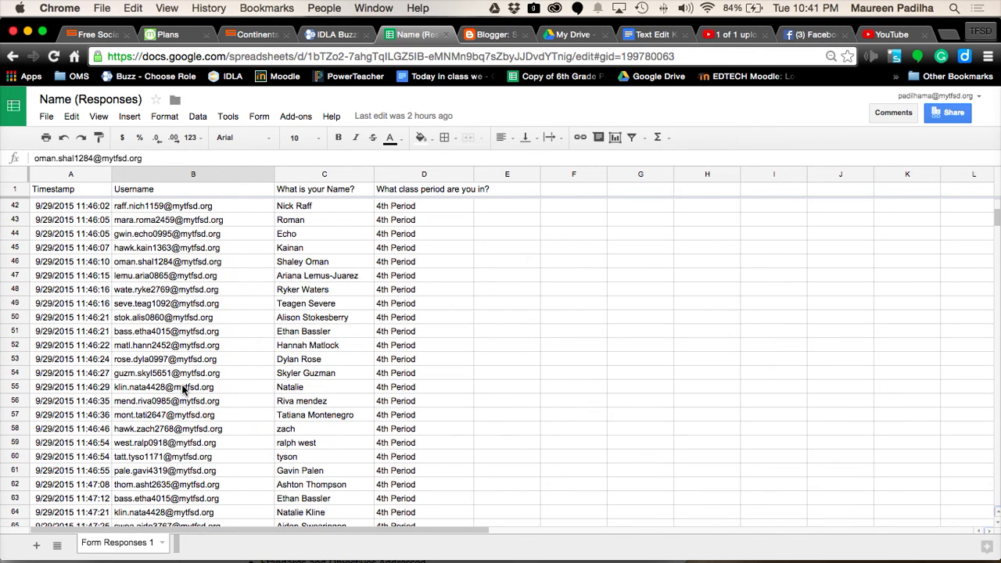
pyautogui.scroll(-5, 182, 389)
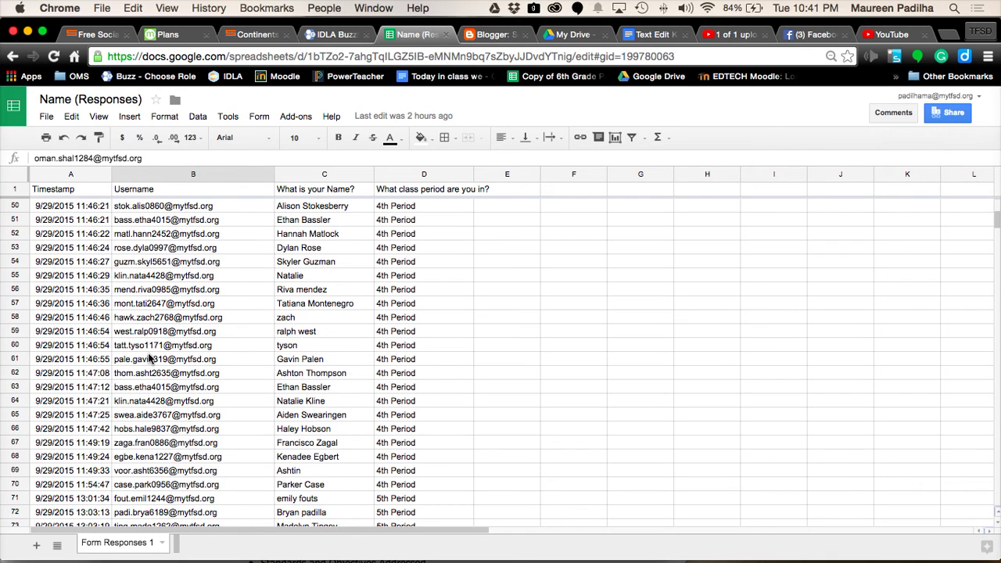
pyautogui.click(150, 358)
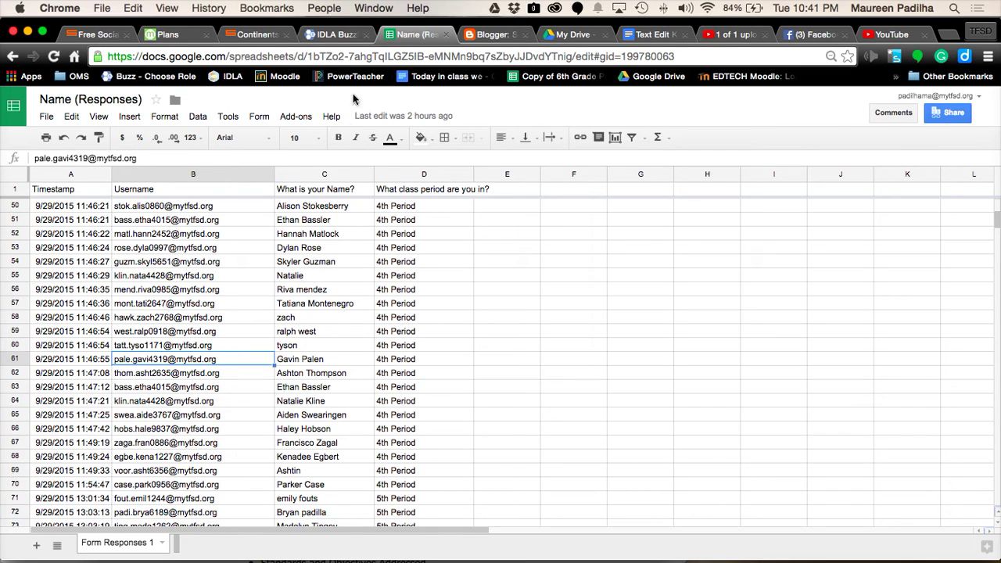
# Return to Blogger's add-readers box, try pasting the copied addresses at the end of the list, and cancel the edit
pyautogui.click(486, 34)
pyautogui.scroll(8, 380, 260)
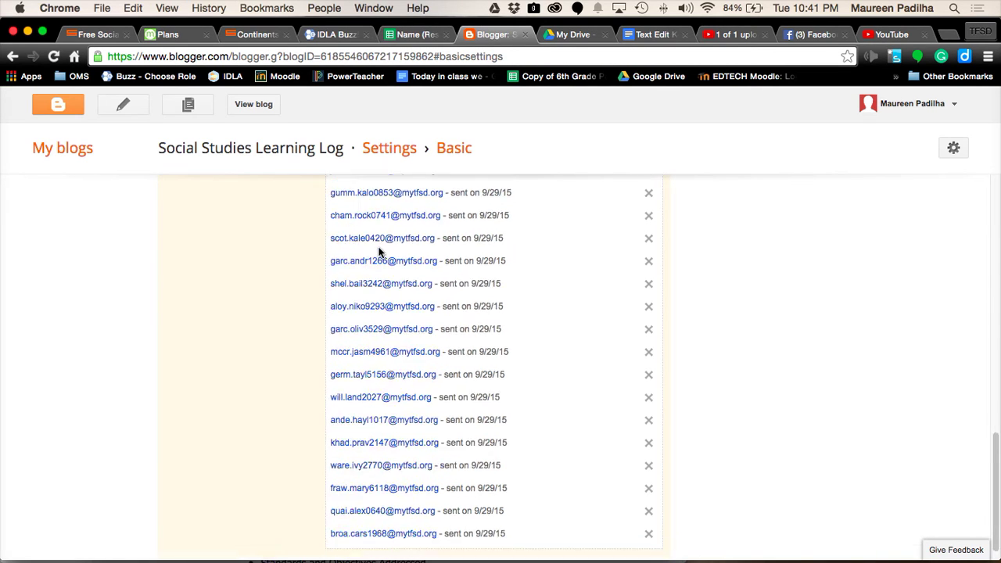
pyautogui.scroll(-4, 378, 258)
pyautogui.scroll(3, 377, 258)
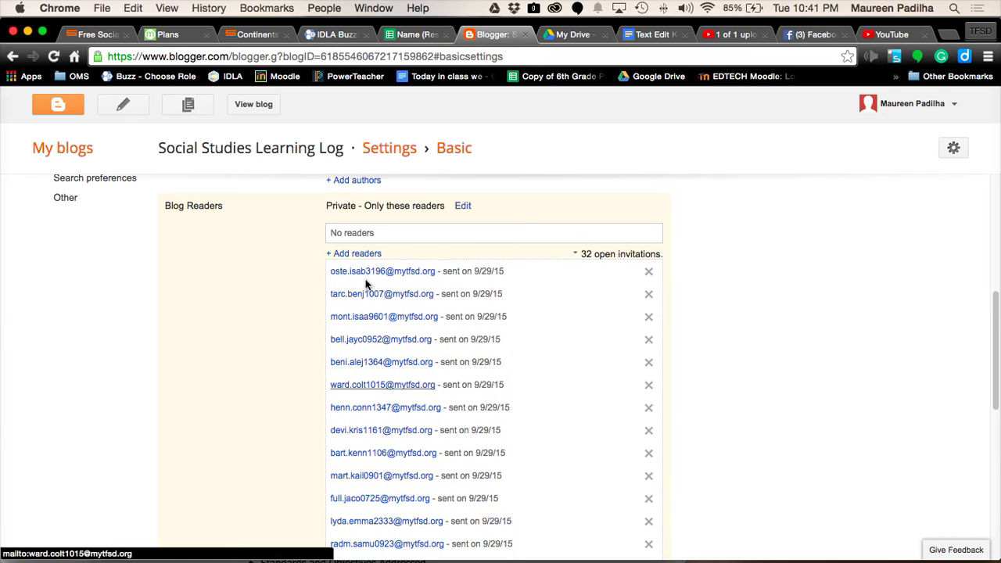
pyautogui.click(357, 253)
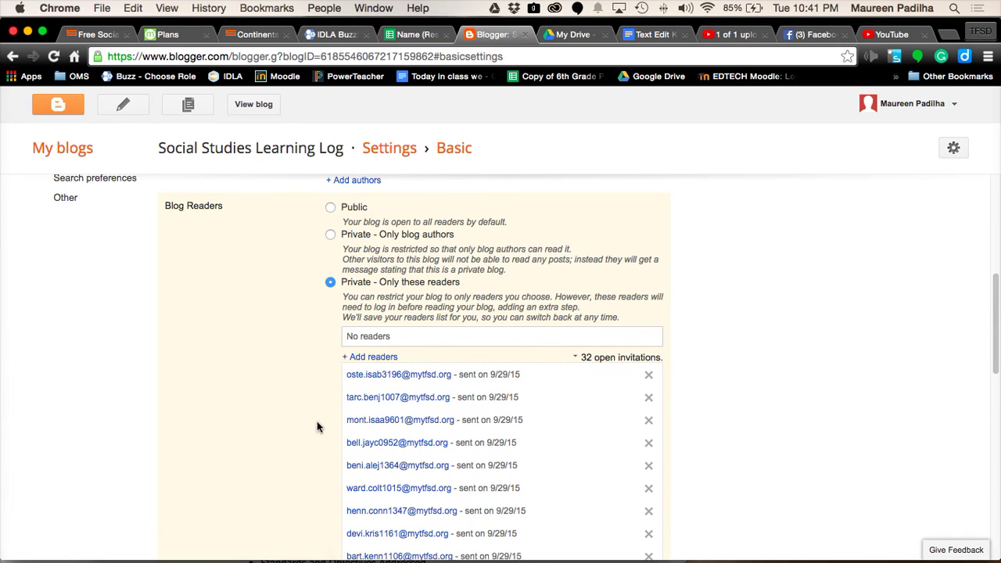
pyautogui.scroll(-10, 318, 426)
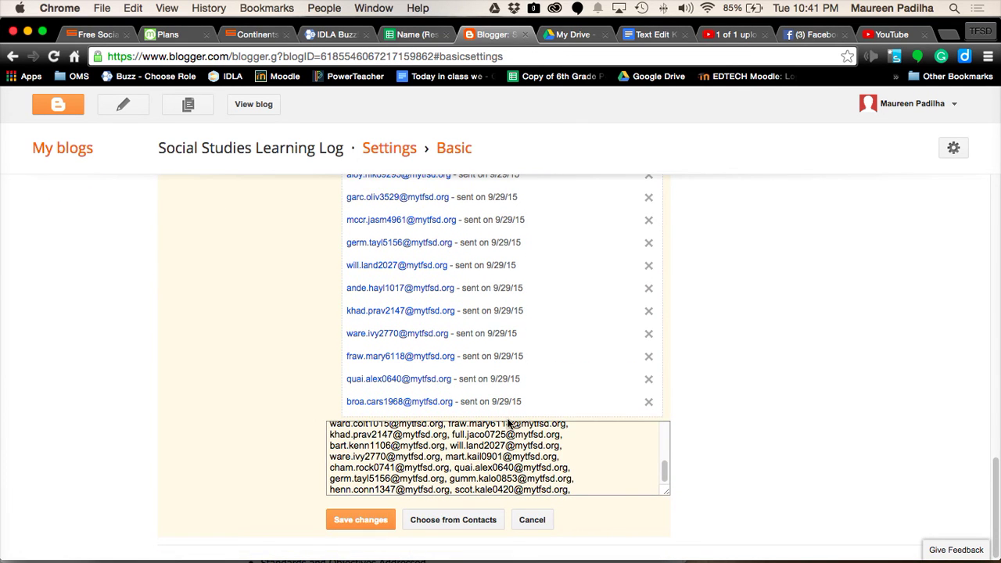
pyautogui.click(580, 490)
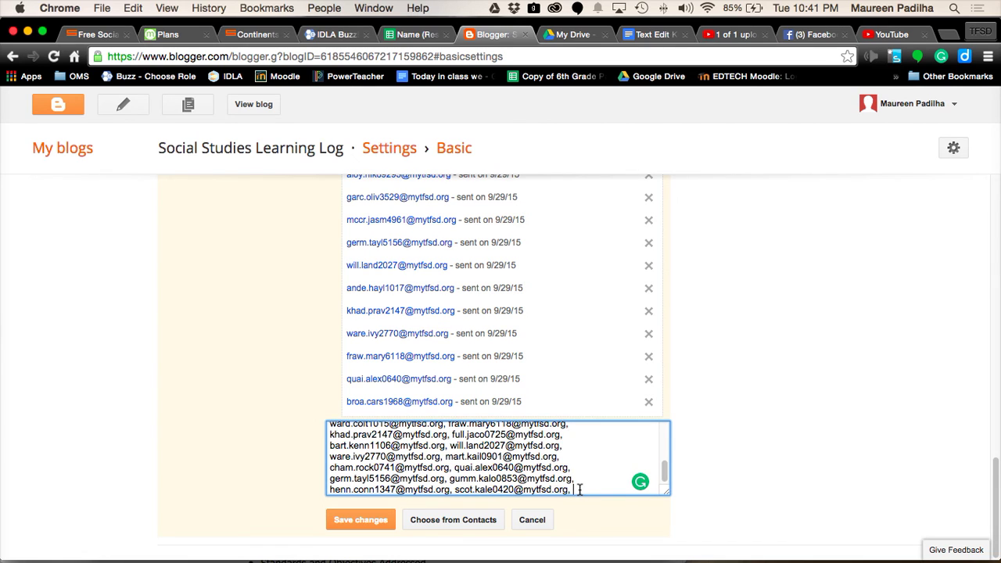
pyautogui.press('BackSpace')
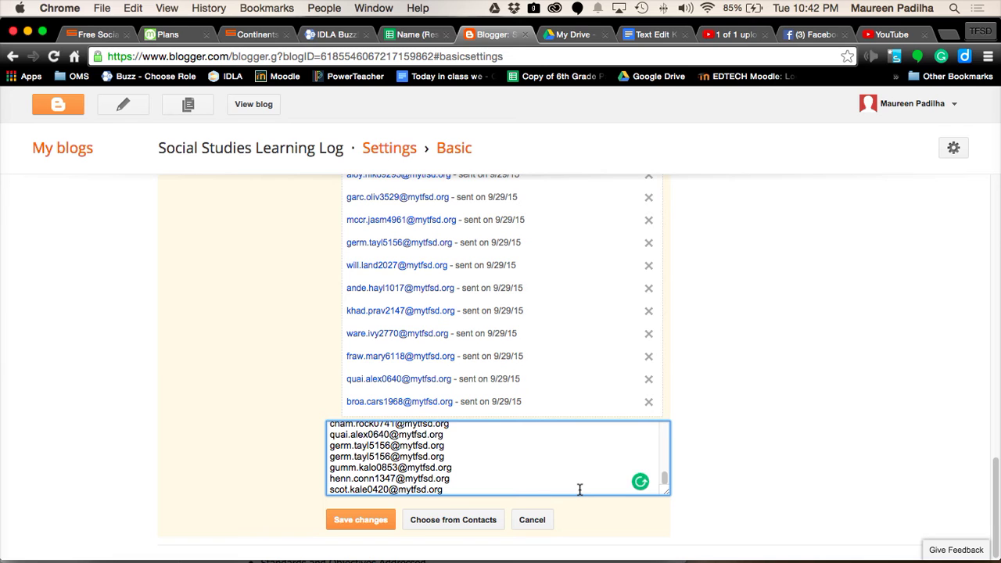
pyautogui.click(523, 515)
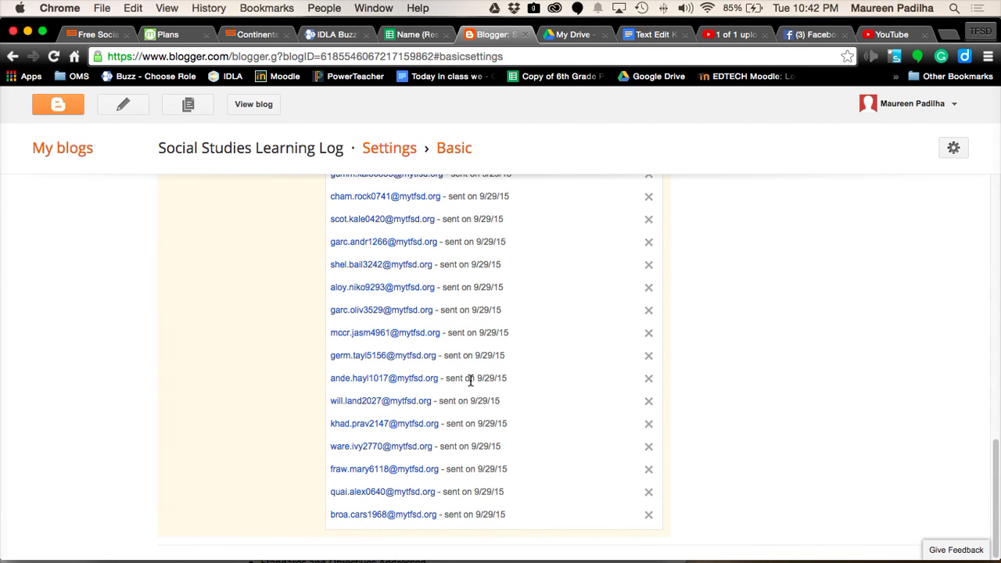
pyautogui.scroll(15, 470, 381)
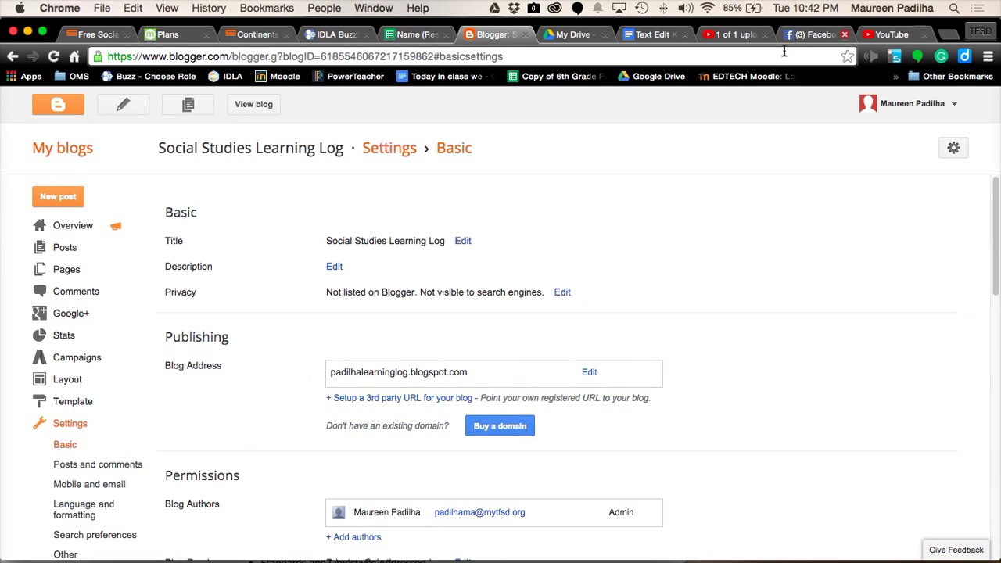
pyautogui.scroll(-1, 401, 313)
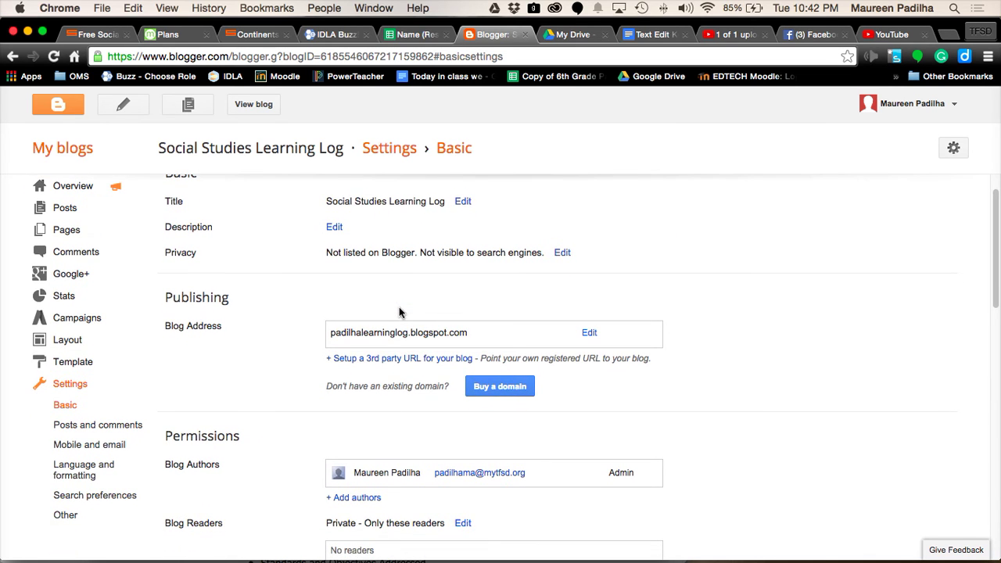
# Switch to Mail and open the student's emailed invitation to view the 6th grade Social Studies Learning Blog
pyautogui.moveTo(231, 560)
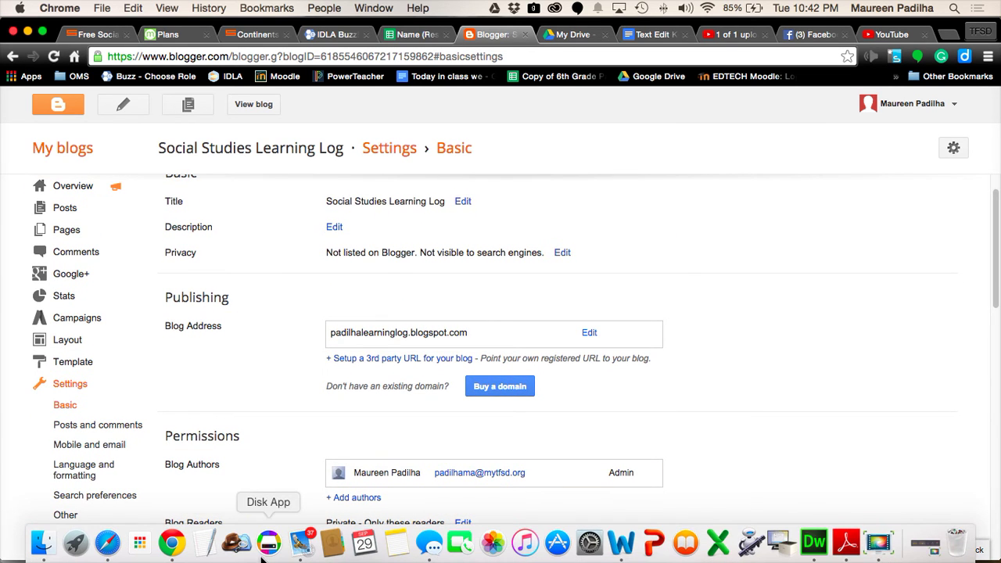
pyautogui.click(298, 550)
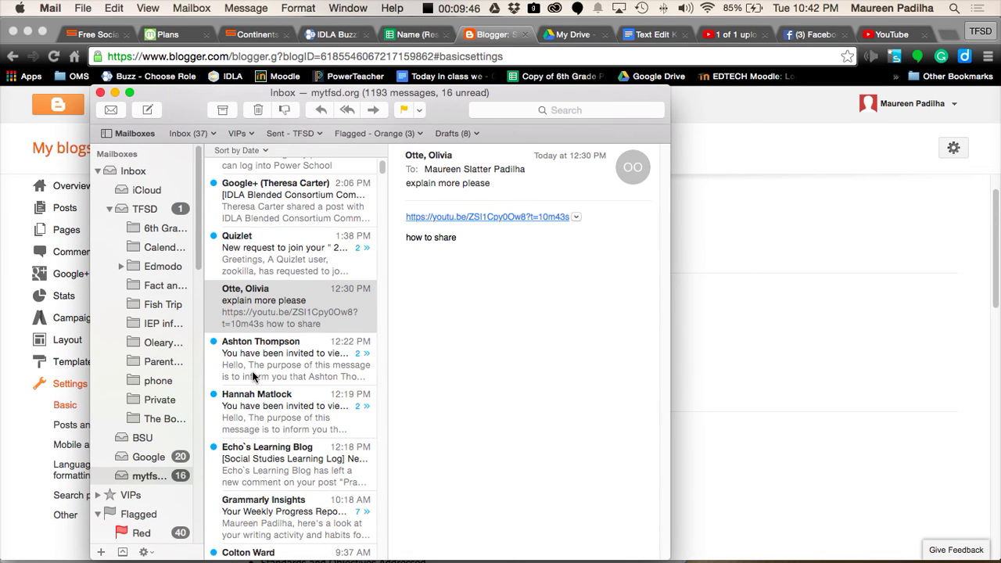
pyautogui.click(282, 468)
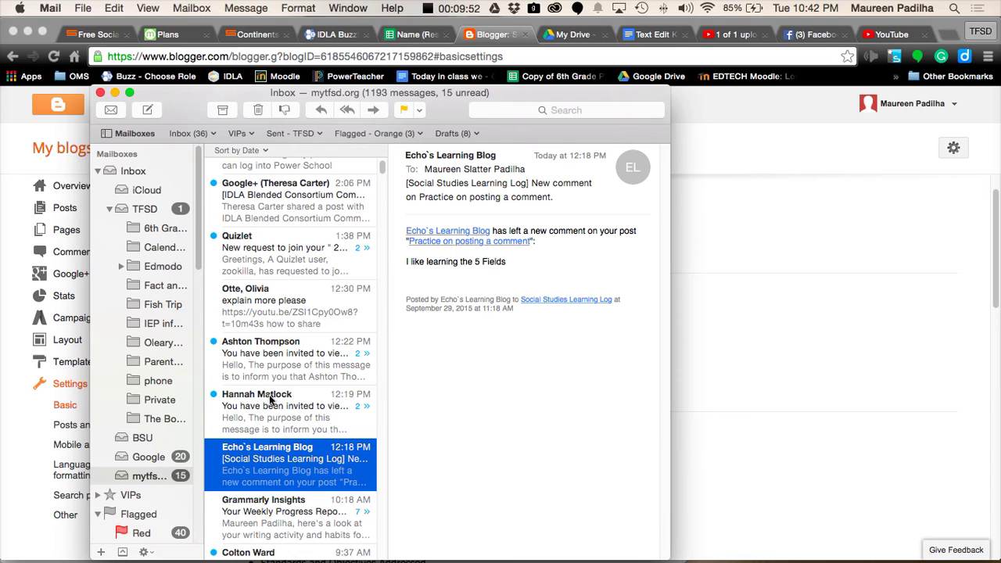
pyautogui.click(264, 363)
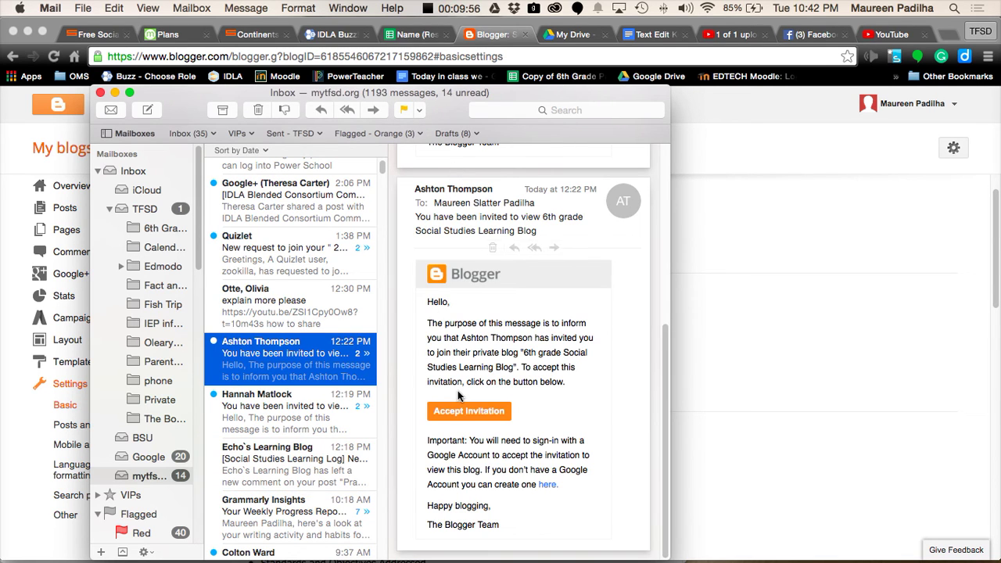
# Try to accept the blog invitation from the lower message in the conversation and close the page it opens
pyautogui.scroll(-5, 458, 390)
pyautogui.scroll(5, 460, 368)
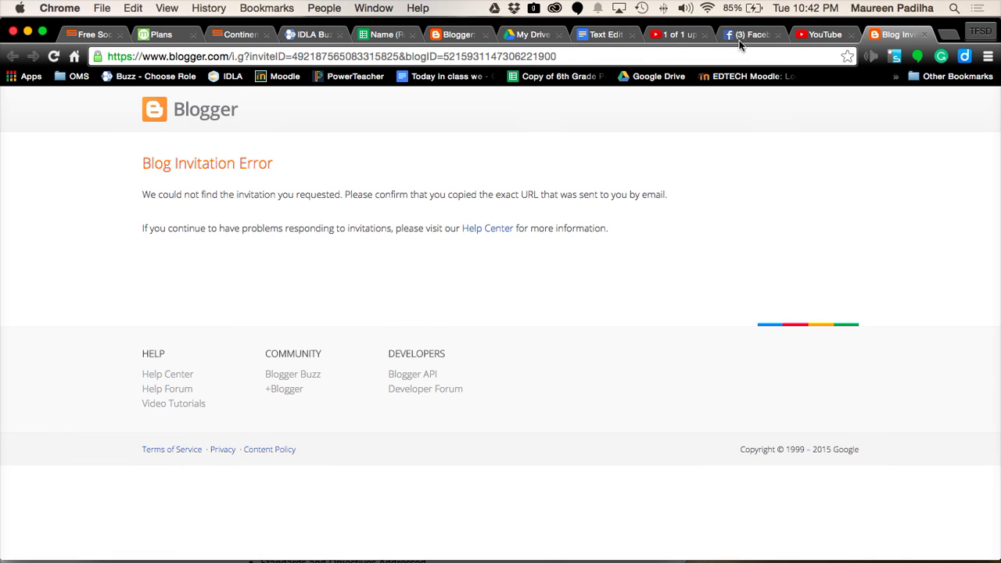
pyautogui.click(926, 35)
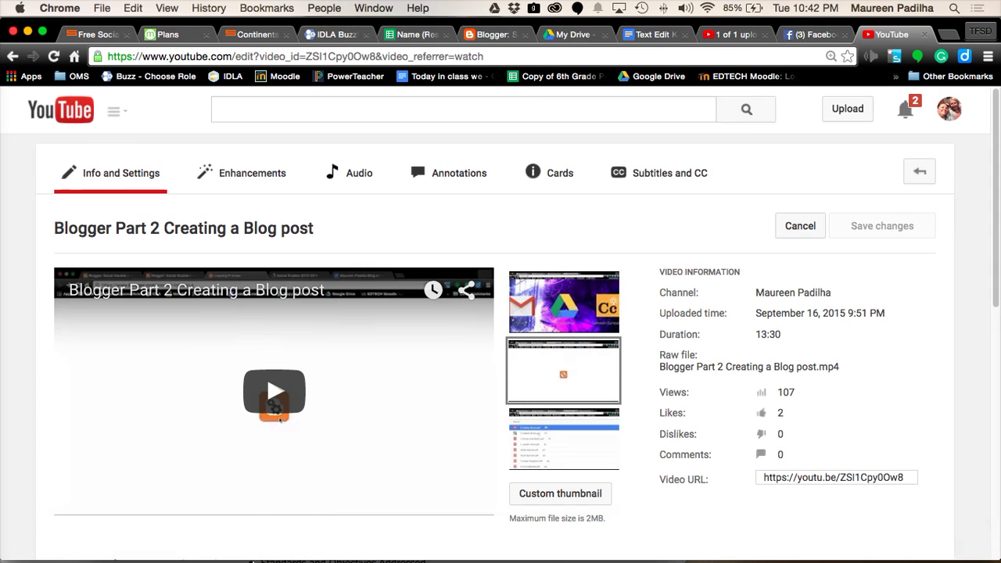
# Return to Mail, follow the other invitation in the conversation, and accept it in Blogger to view the private blog
pyautogui.moveTo(255, 557)
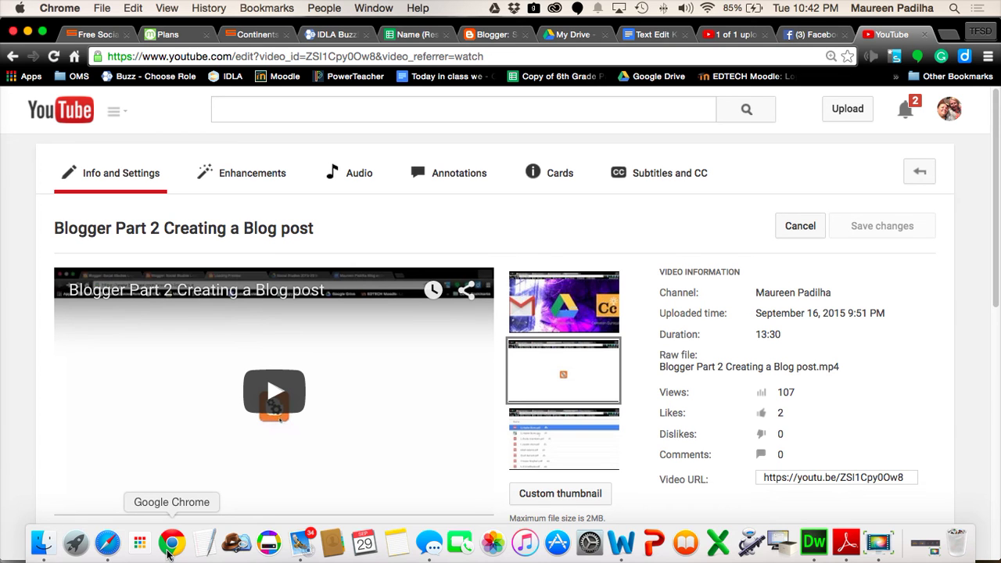
pyautogui.click(304, 552)
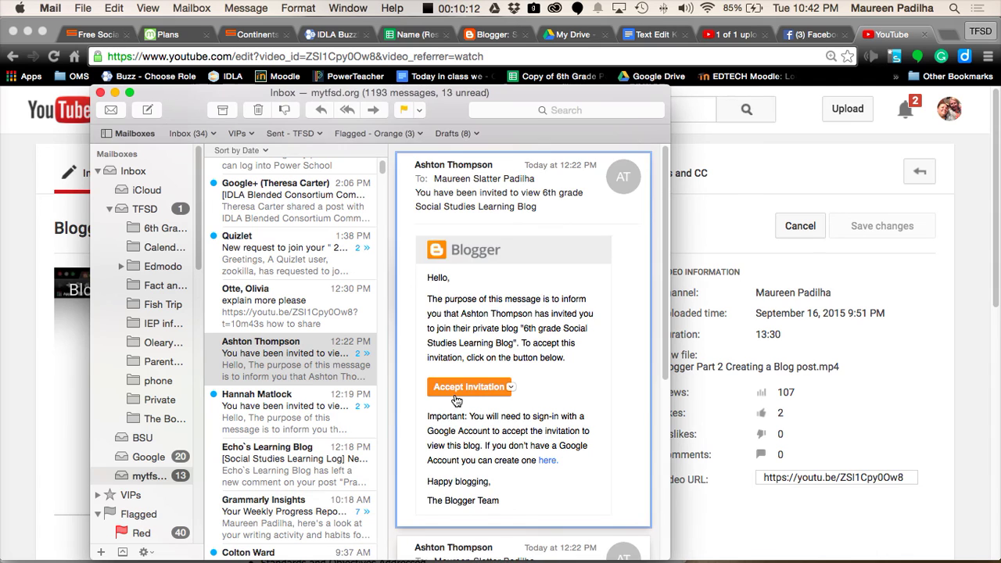
pyautogui.scroll(-5, 455, 394)
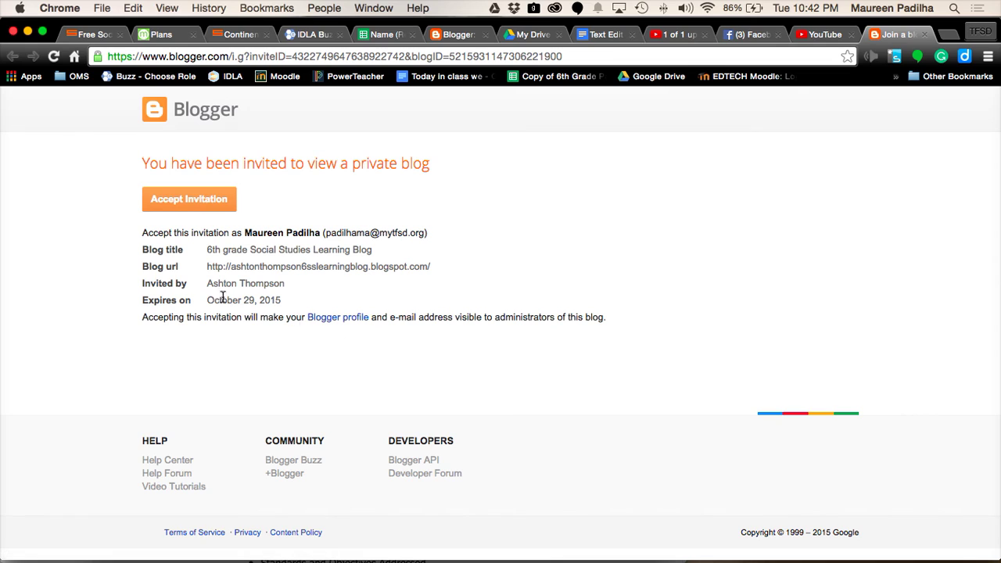
pyautogui.click(191, 201)
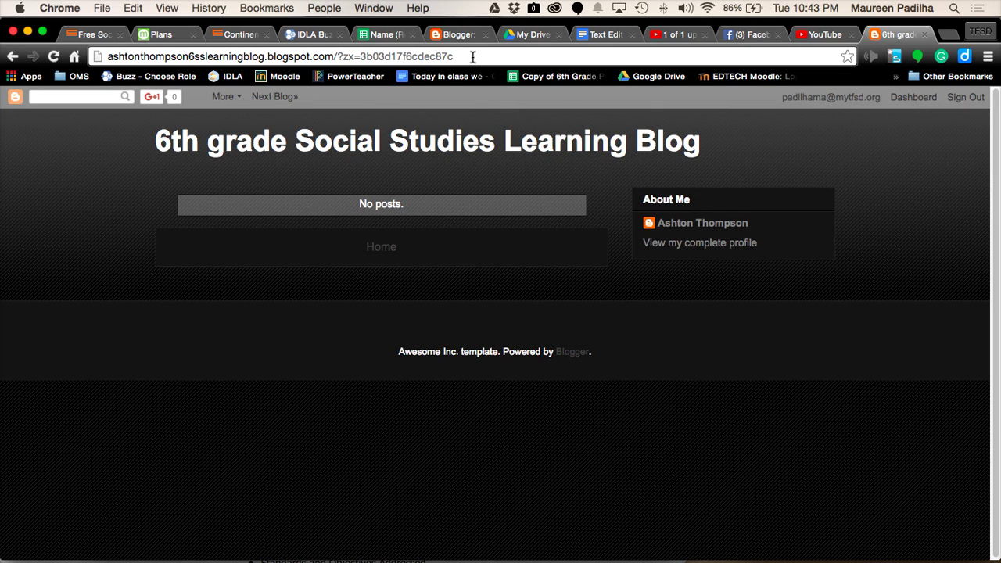
# Copy the web address of the student's 6th grade Social Studies Learning Blog and open the Blogger home page
pyautogui.click(6, 56)
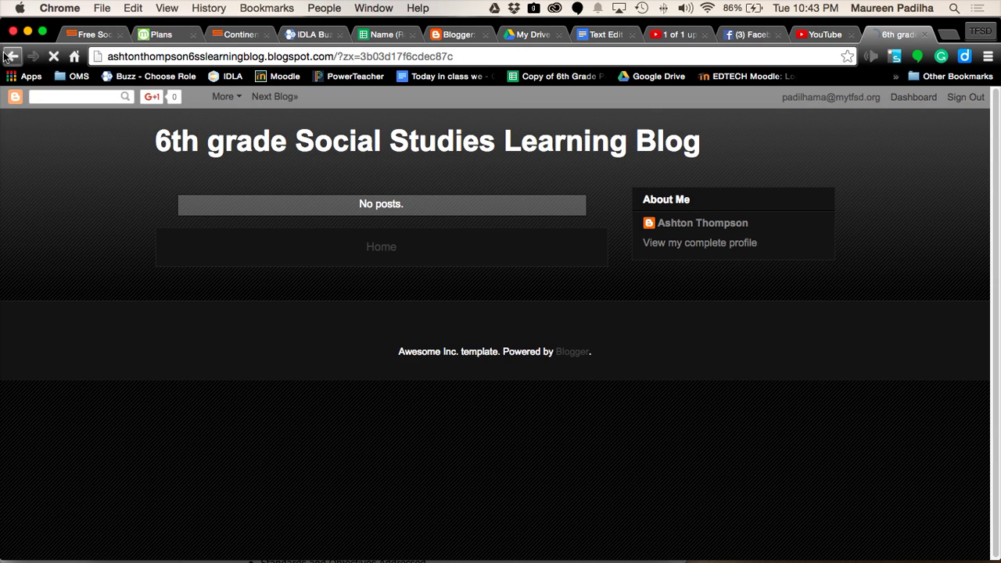
pyautogui.click(36, 58)
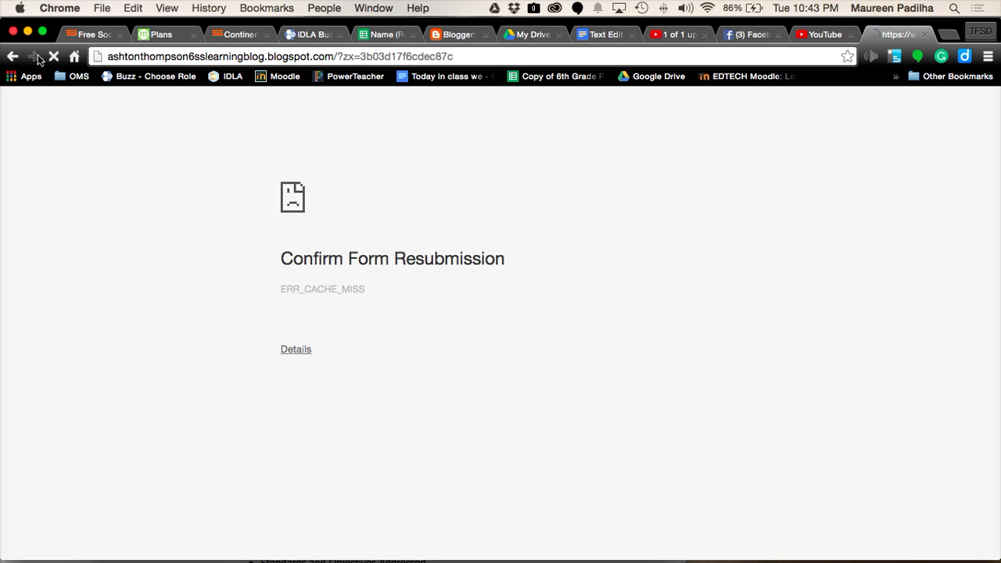
pyautogui.click(301, 58)
pyautogui.rightClick(302, 57)
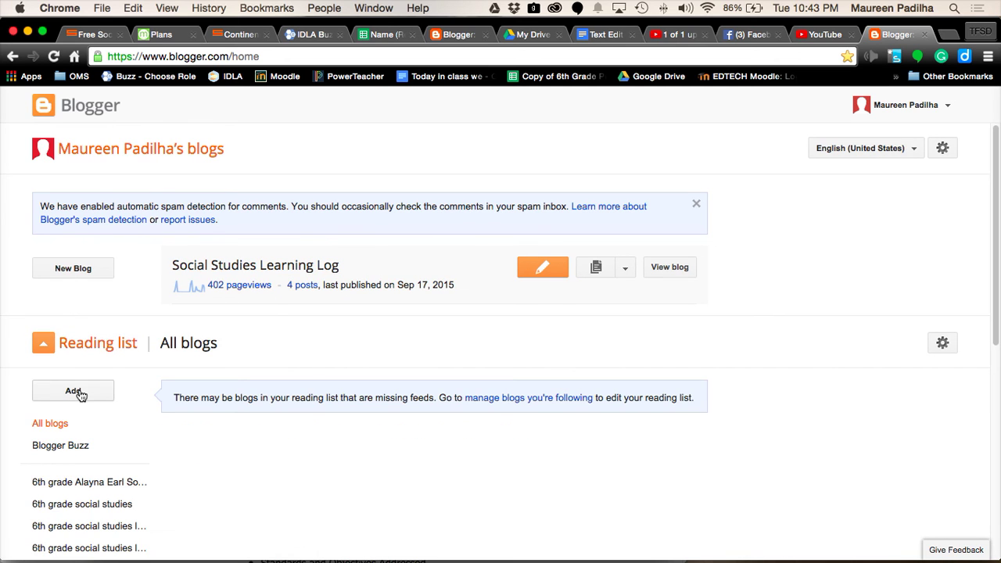
# Add the copied blog address to the Blogger Reading List and follow the blog publicly
pyautogui.click(78, 395)
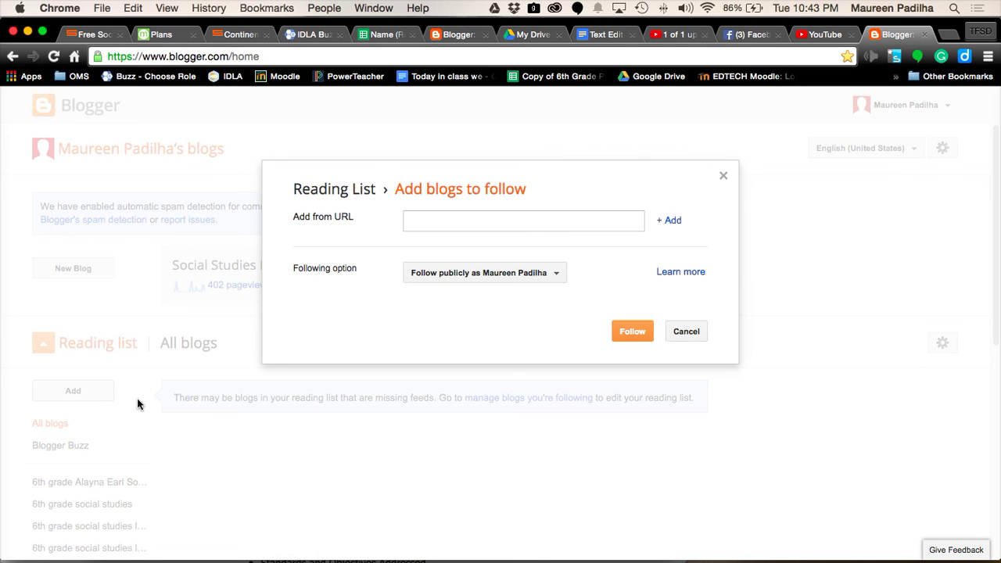
pyautogui.rightClick(559, 226)
pyautogui.click(584, 292)
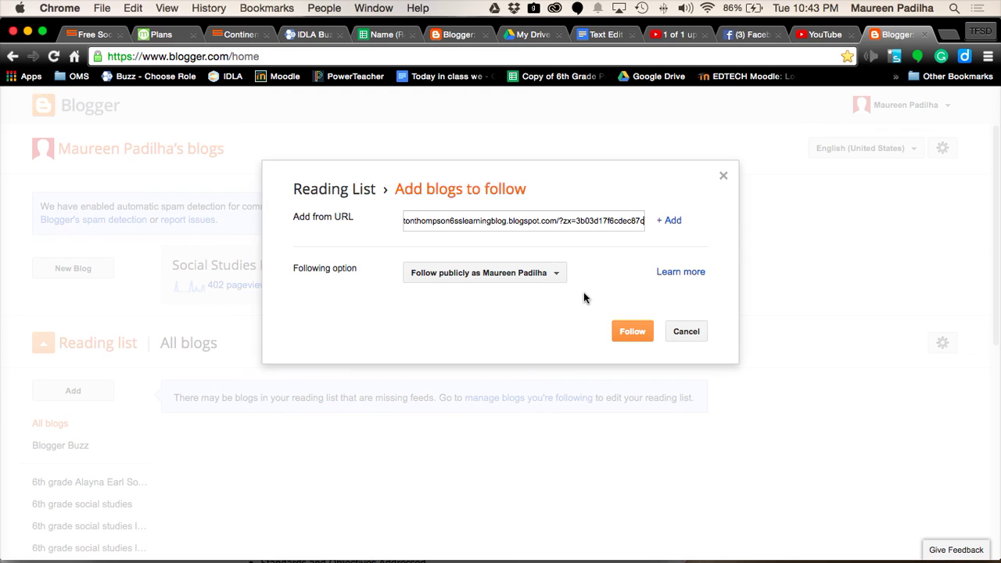
pyautogui.click(640, 334)
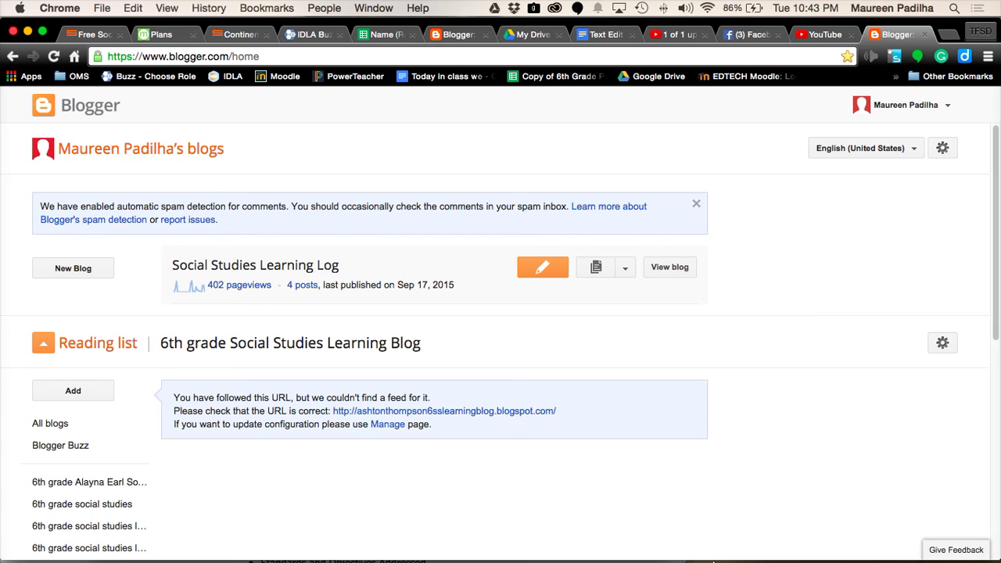
# Switch to Word and look over the title page of the How to...Template.docx document
pyautogui.moveTo(907, 552)
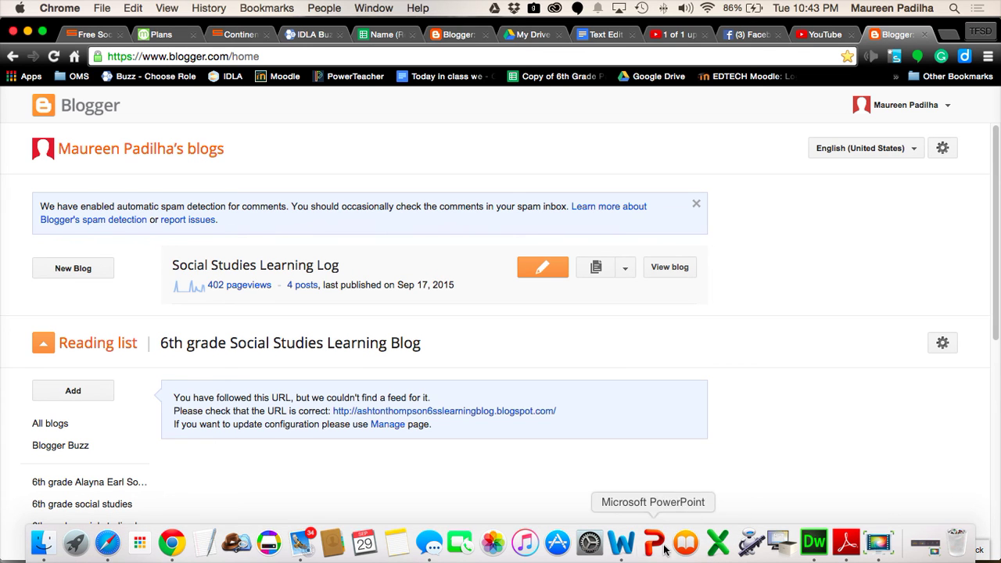
pyautogui.click(621, 542)
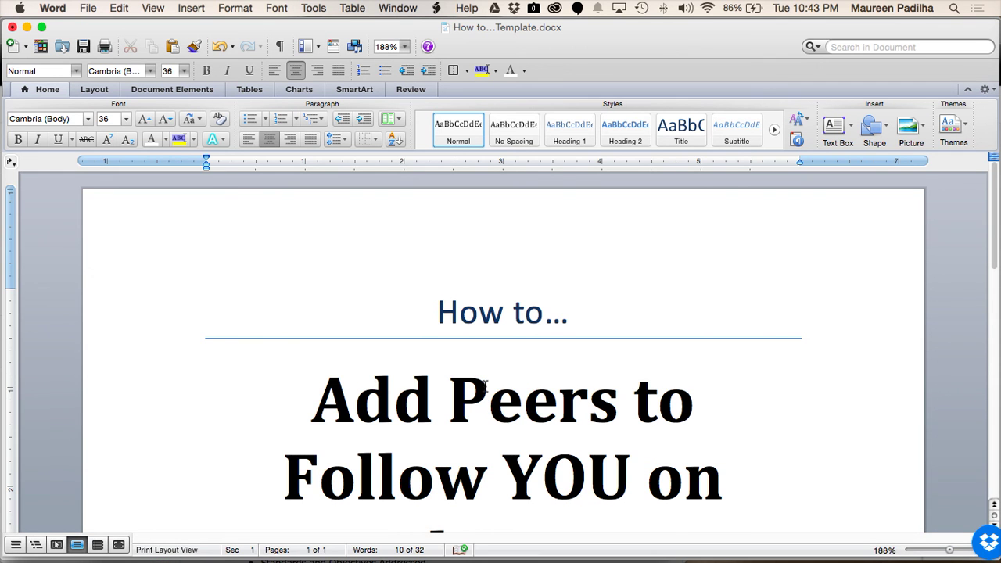
pyautogui.scroll(-5, 485, 385)
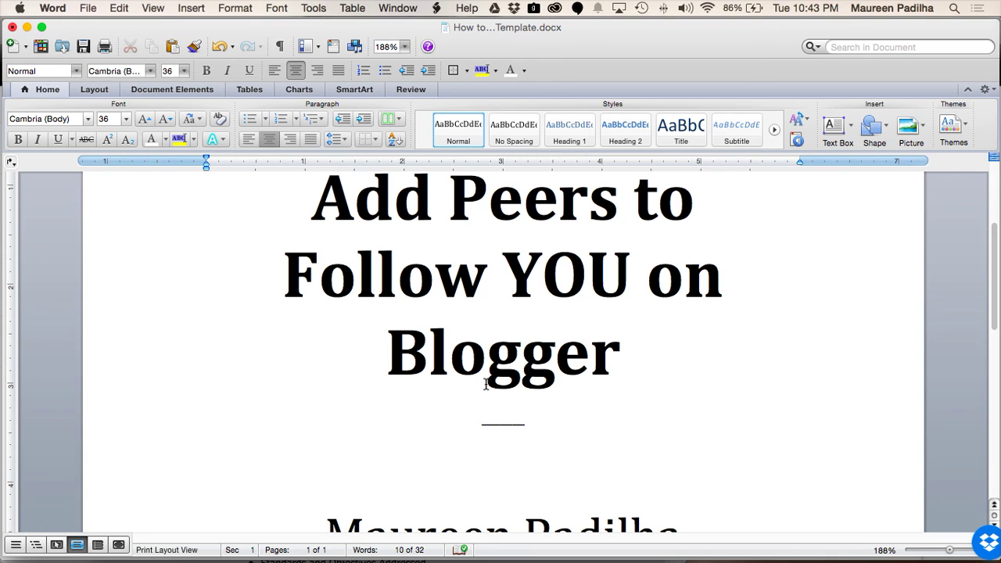